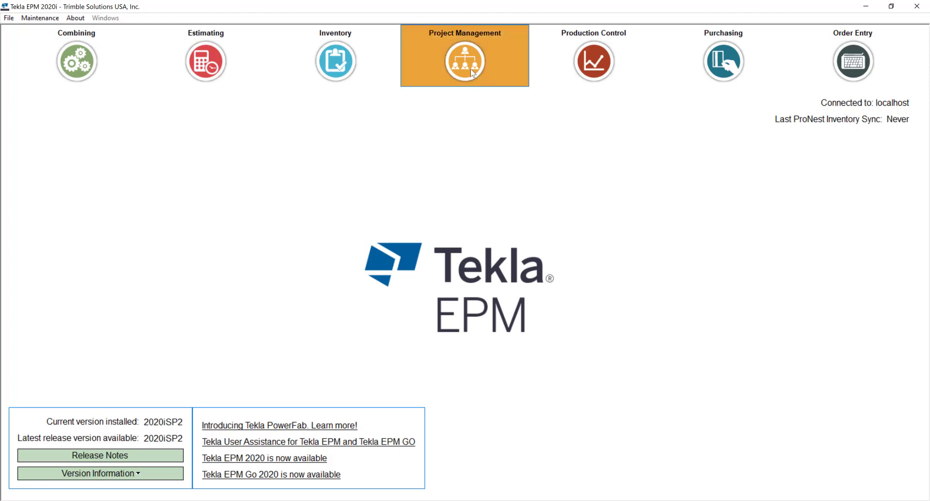
left_click(471, 70)
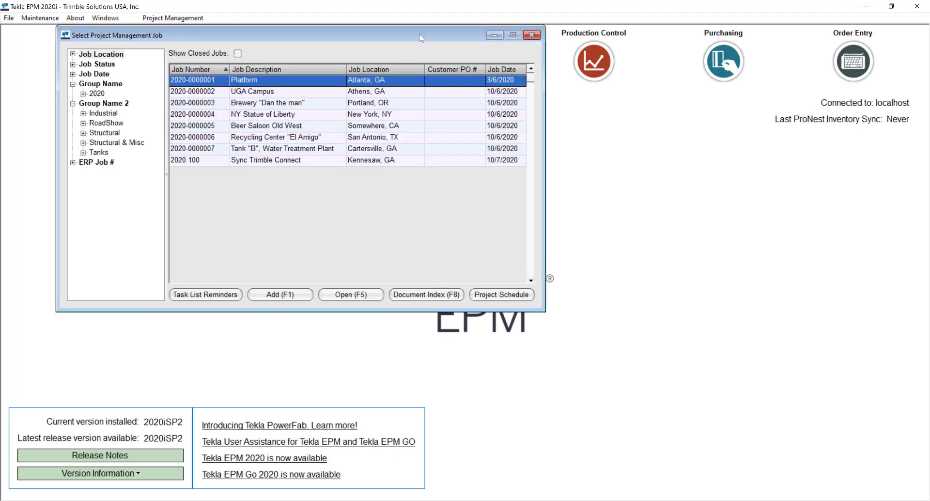
left_click_drag(419, 33, 466, 73)
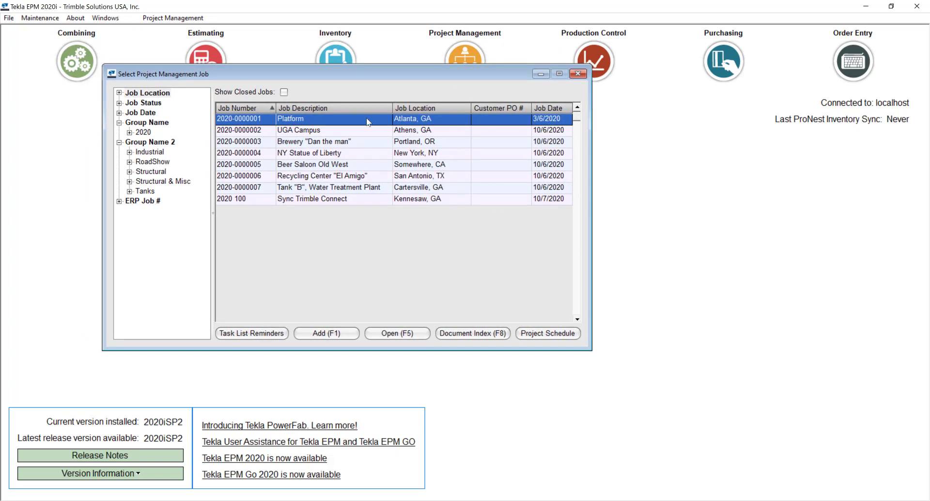
double_click(367, 121)
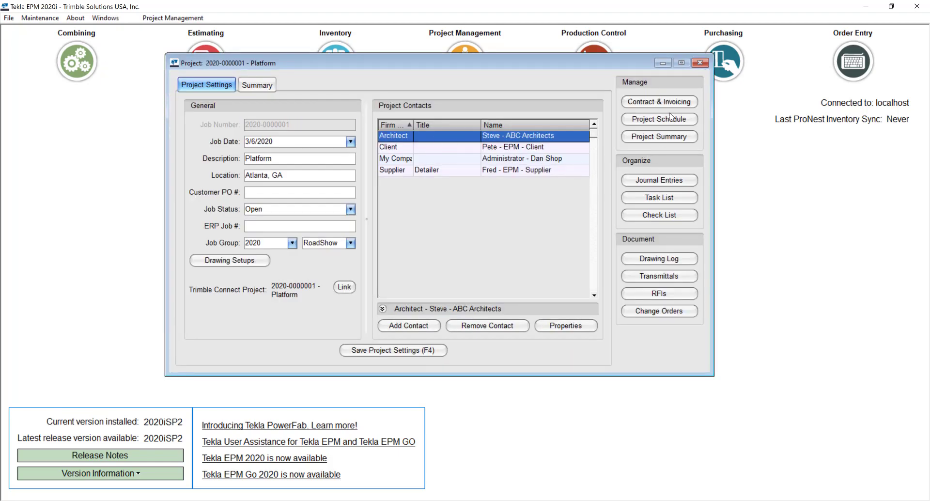
left_click(660, 103)
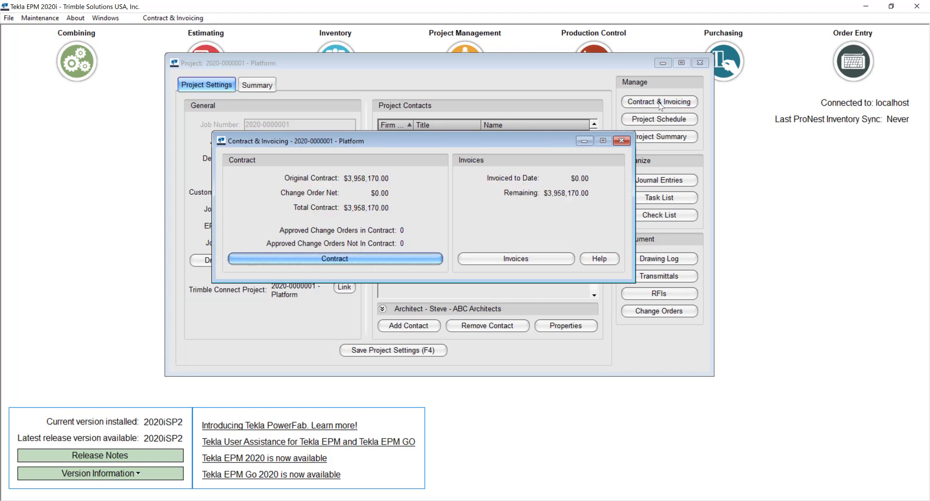
left_click_drag(308, 147, 320, 147)
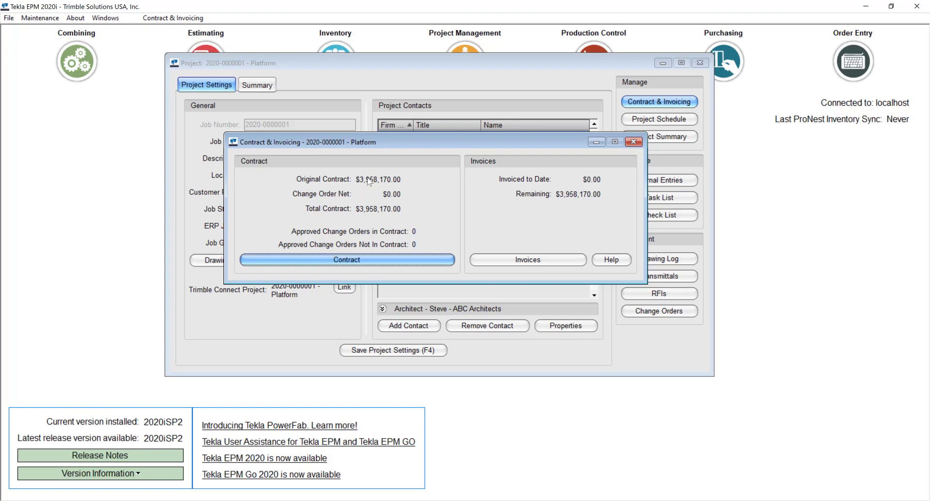
left_click(362, 262)
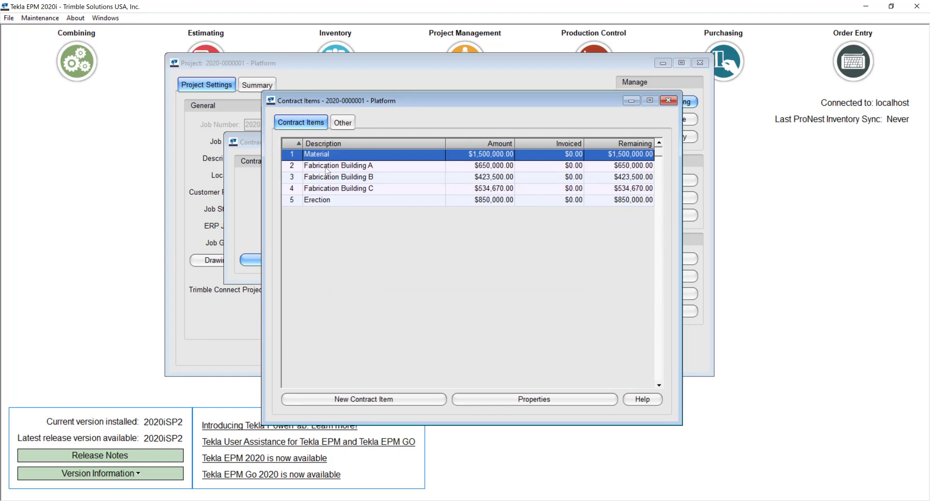
Add and save a $25,000 Drawing approval contract item linked to the Drawings approved task
left_click(382, 397)
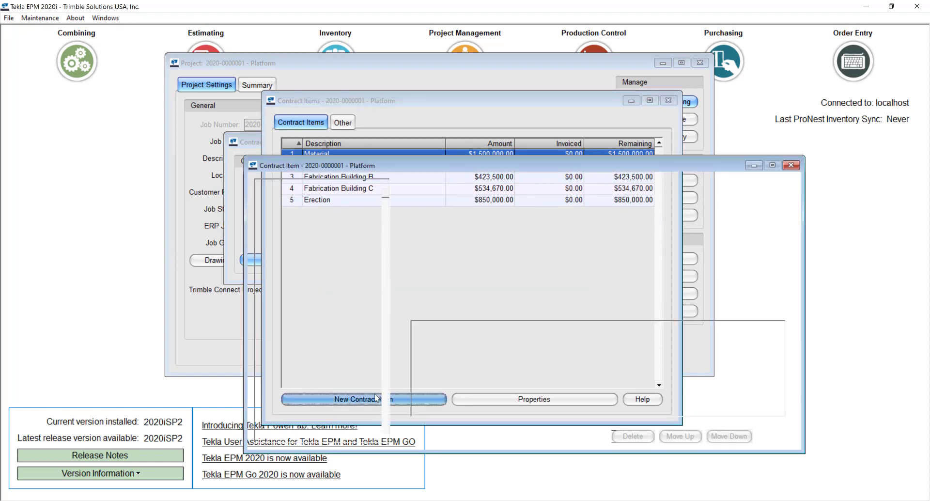
left_click_drag(415, 171, 414, 192)
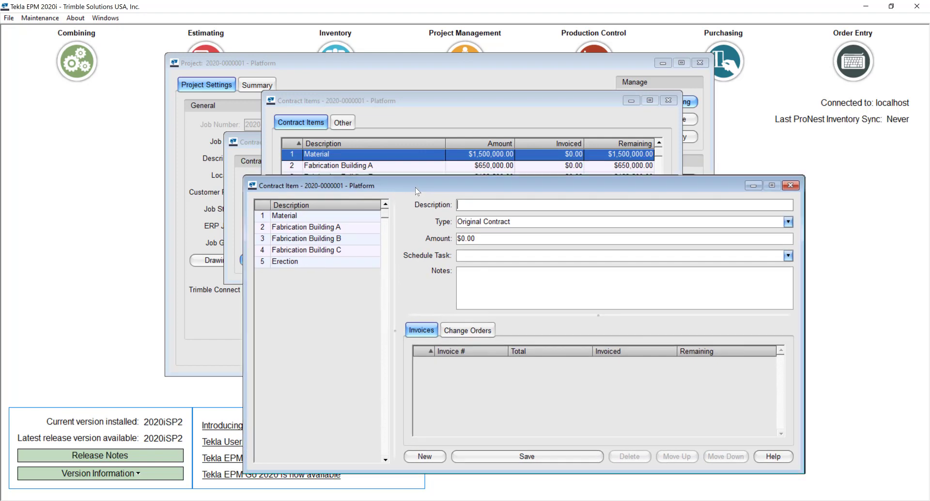
left_click(481, 204)
type("Drawing")
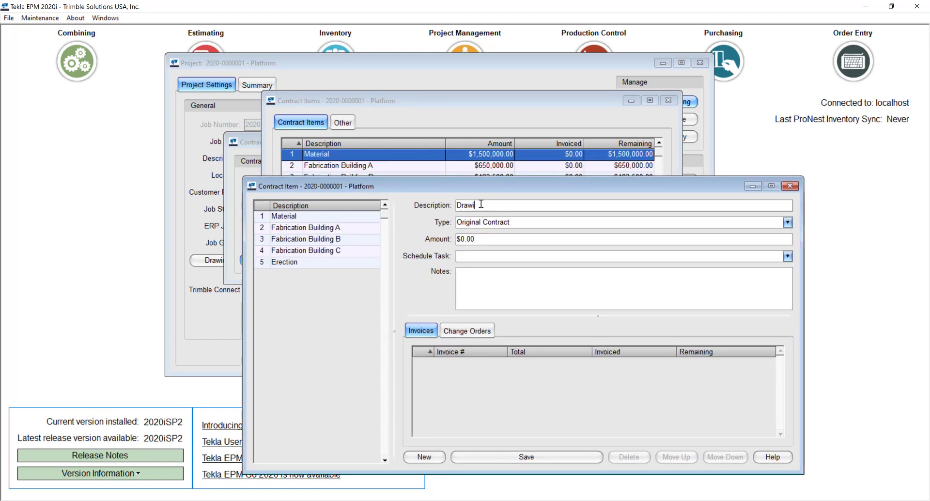
type(" approval")
key("Tab")
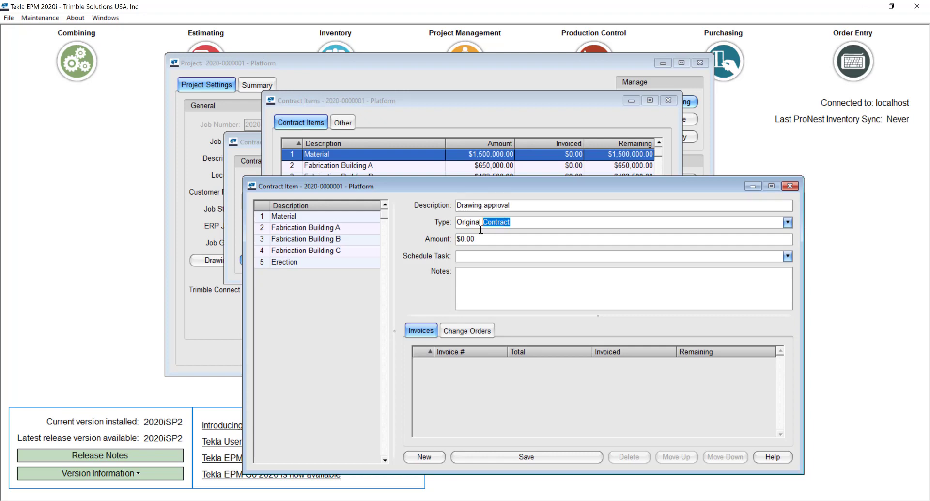
left_click_drag(494, 239, 461, 242)
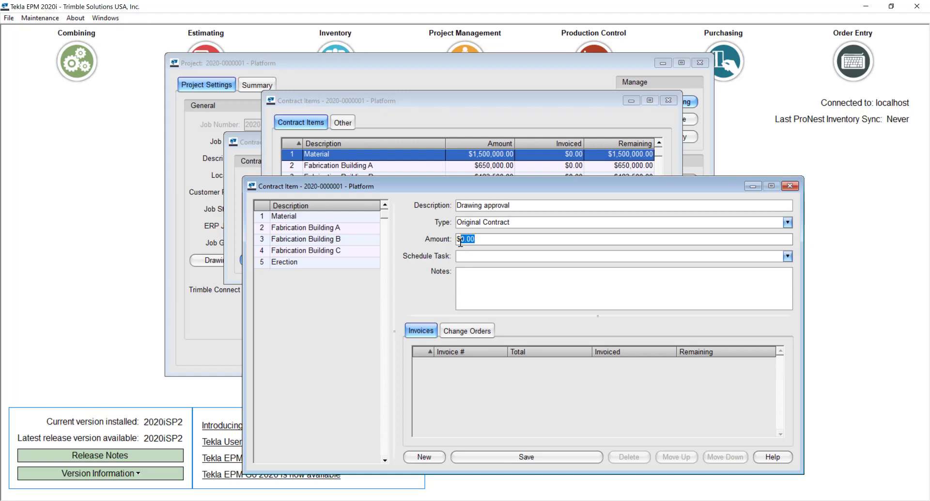
type("2500")
key("Tab")
left_click(788, 257)
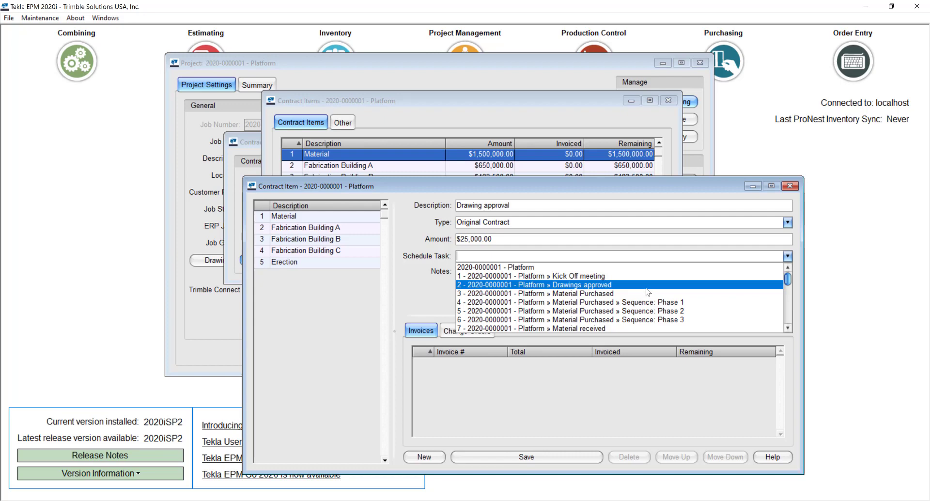
left_click(600, 287)
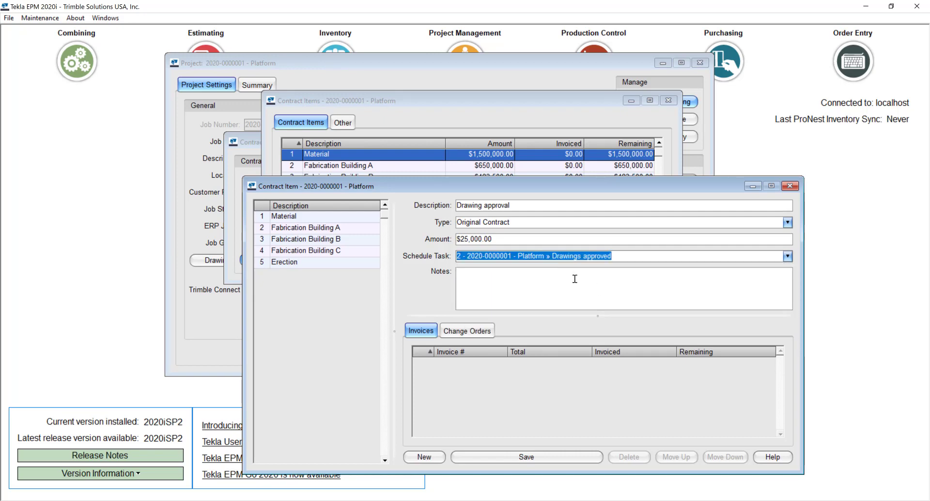
left_click(532, 457)
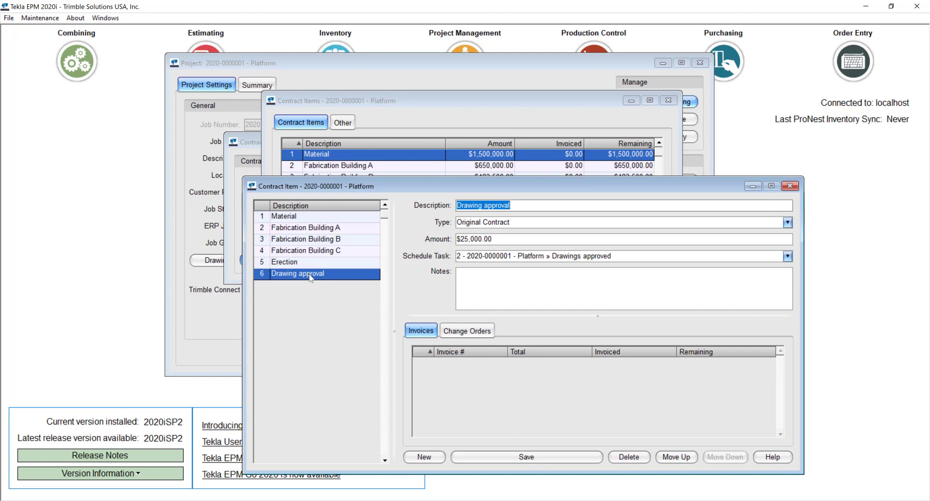
Move Drawing approval to the top of the contract item list and save the order
left_click(671, 458)
left_click(672, 458)
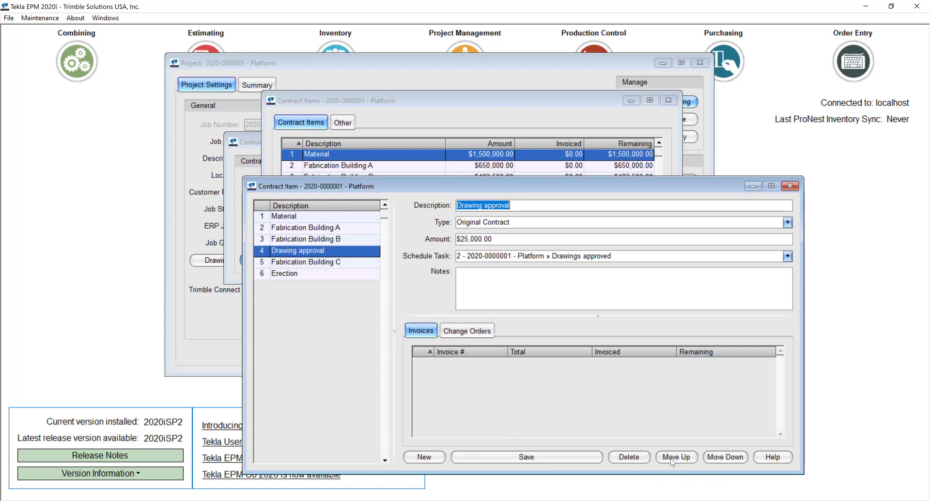
left_click(671, 457)
left_click(674, 457)
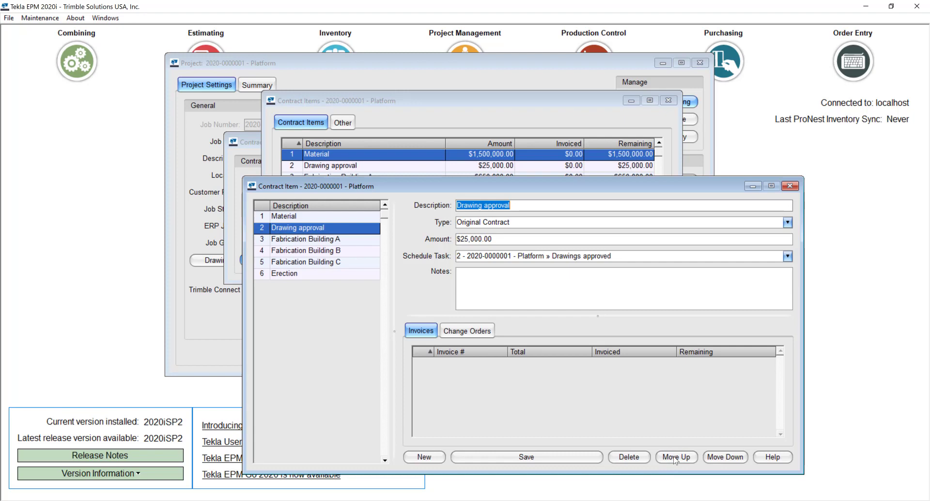
left_click(674, 457)
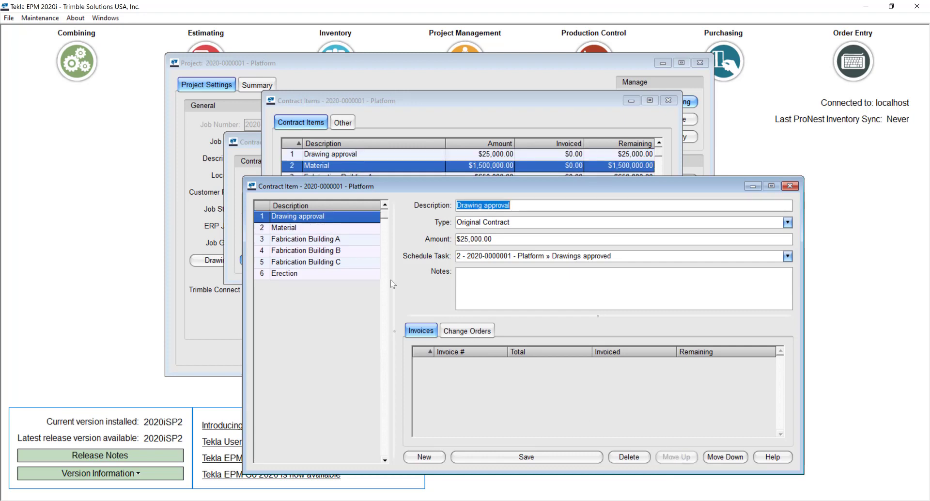
left_click(539, 459)
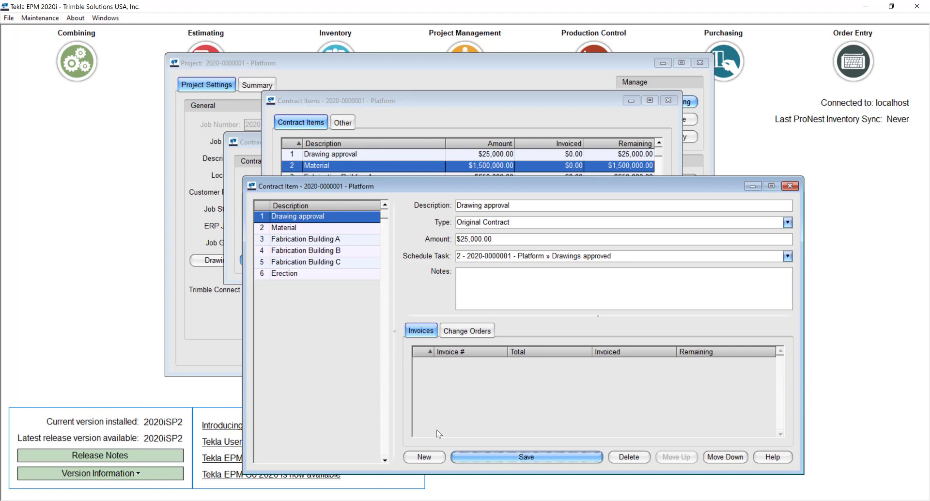
Create and save a Change Orders item with type Change Order
left_click(427, 456)
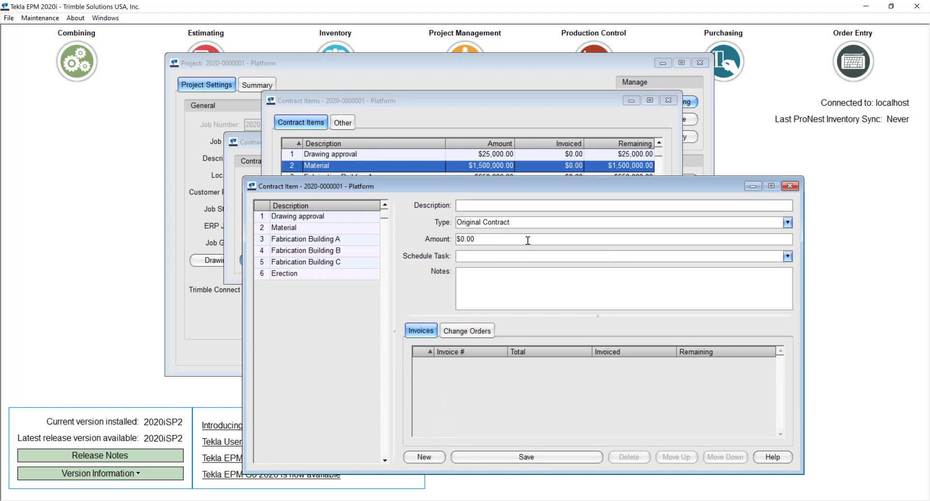
type("Change Orders")
left_click(512, 222)
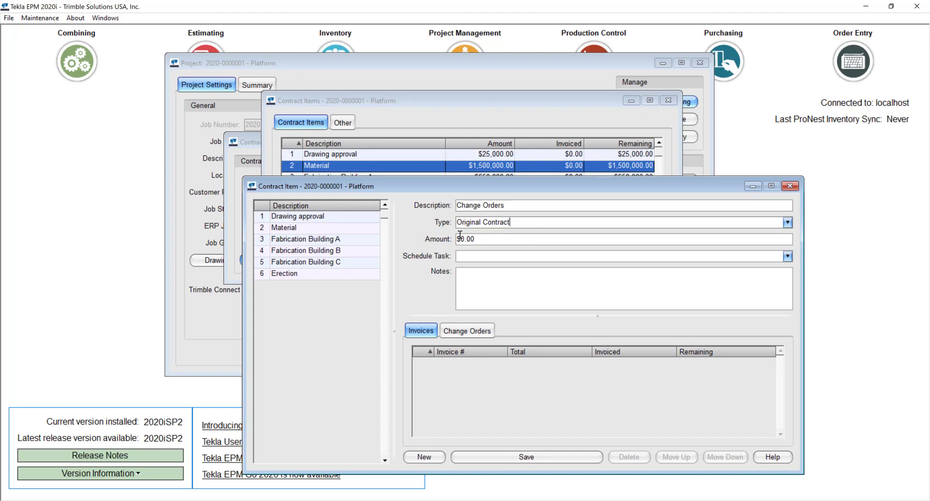
left_click(788, 222)
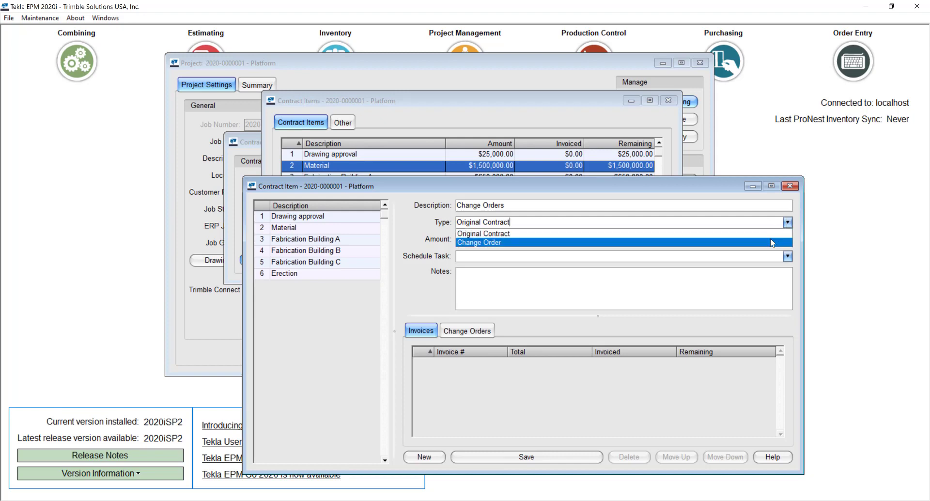
left_click(770, 240)
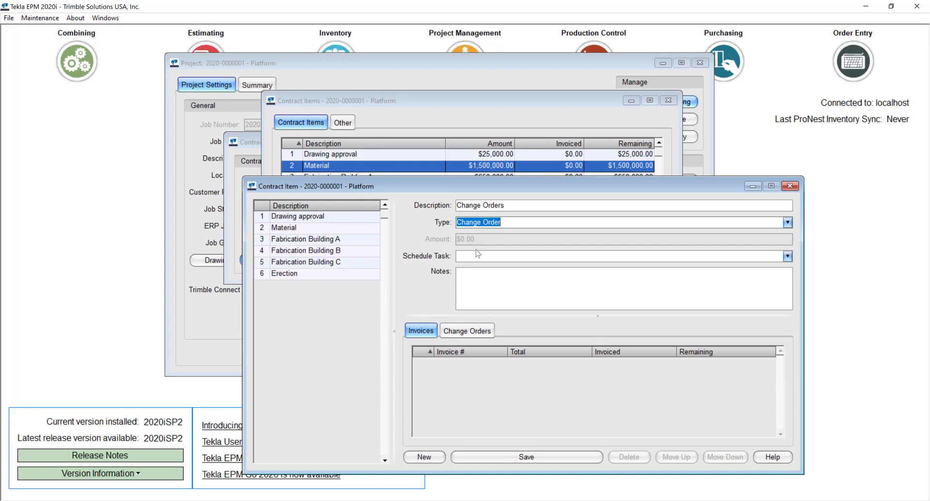
left_click(464, 256)
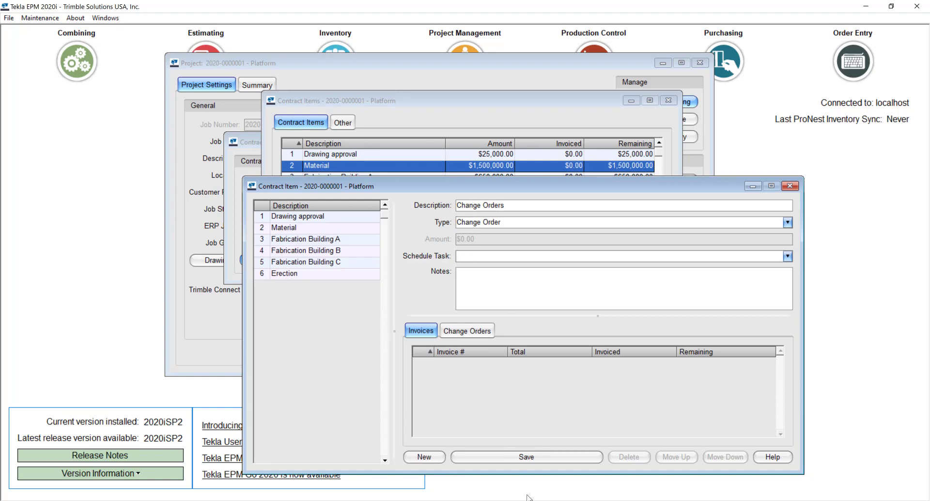
left_click(539, 455)
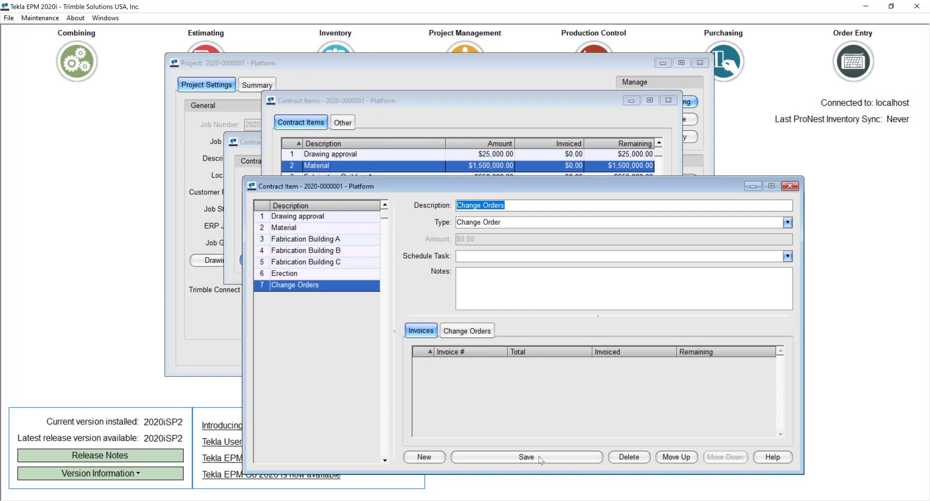
Review the Material item's schedule task and browse Fabrication Buildings A–C
left_click(299, 232)
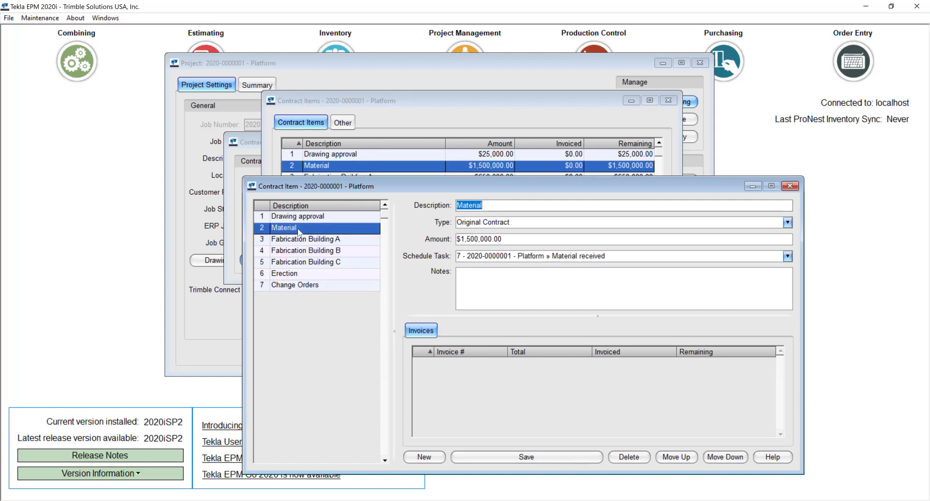
left_click(646, 255)
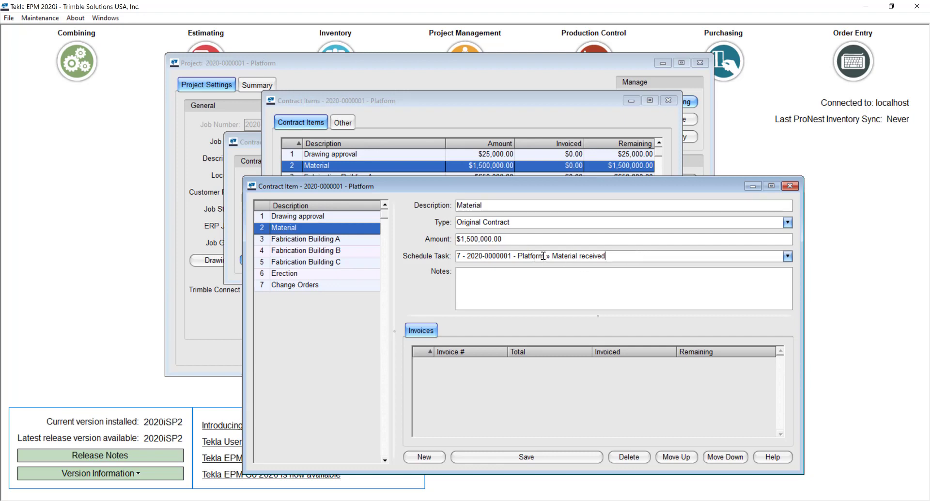
left_click(324, 240)
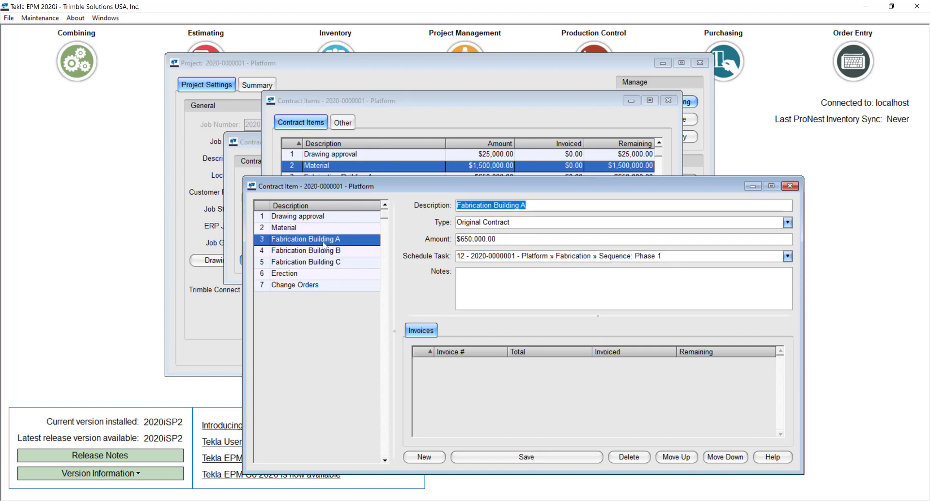
left_click(320, 252)
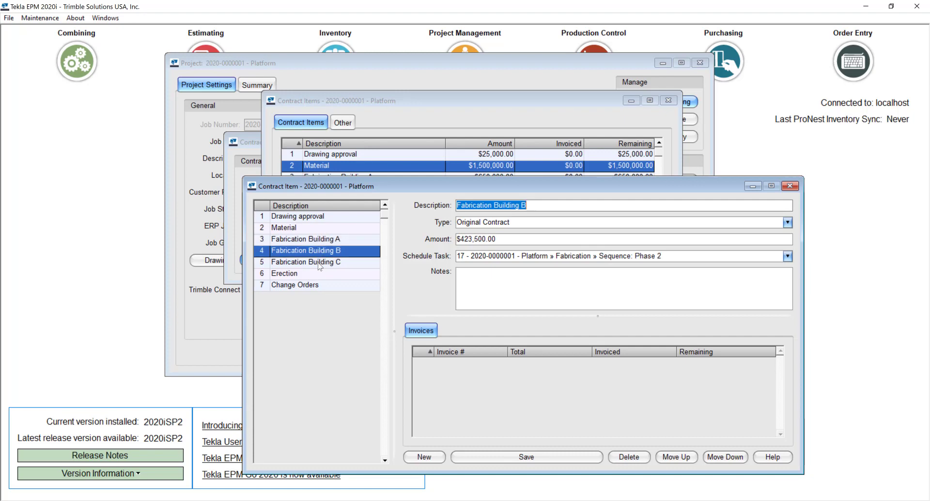
left_click(322, 262)
Check the schedule tasks of Fabrication Buildings A–C and Erection, save, and close the form
left_click(327, 242)
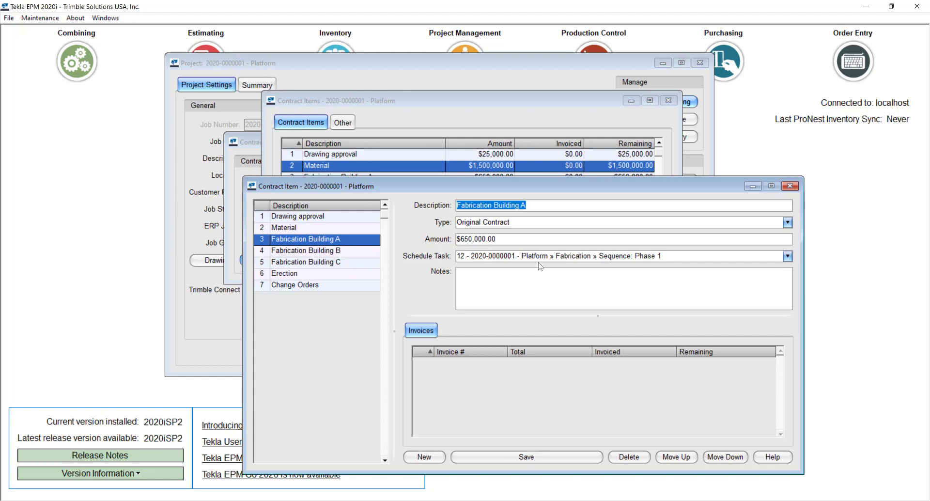
left_click(292, 252)
left_click(287, 264)
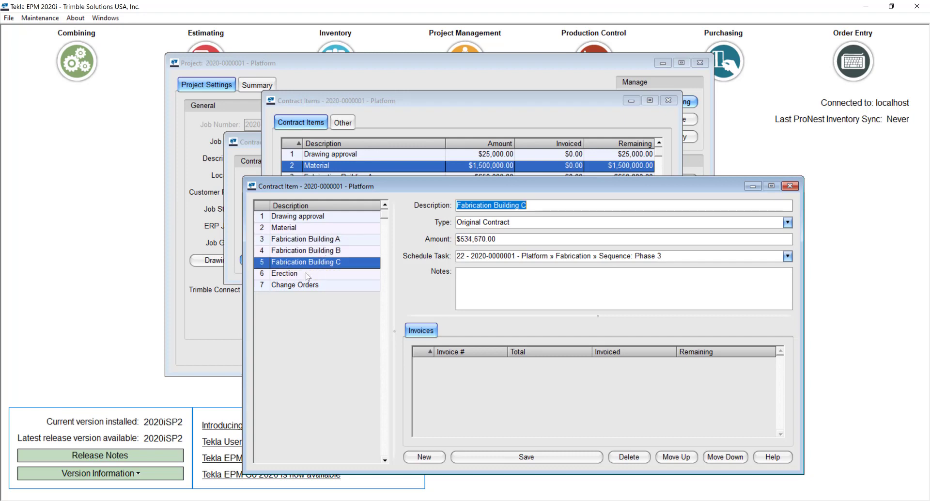
left_click(306, 274)
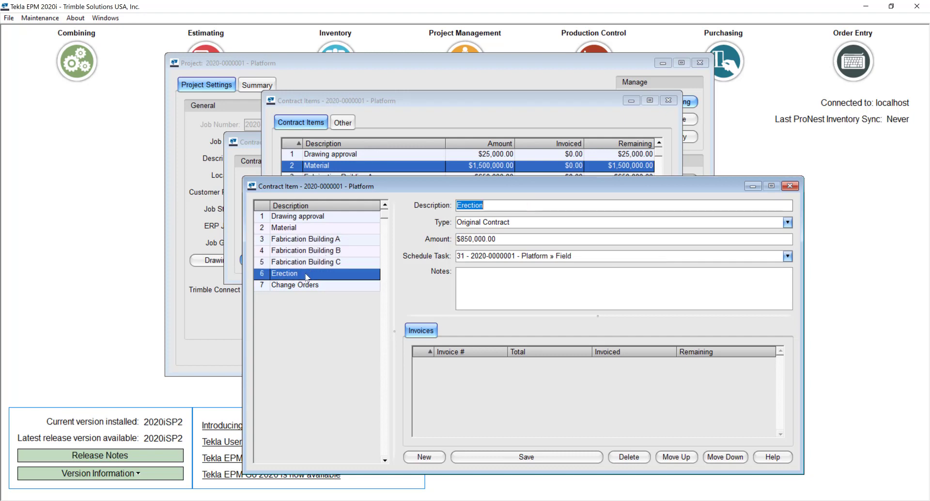
left_click(585, 256)
left_click_drag(577, 256, 555, 250)
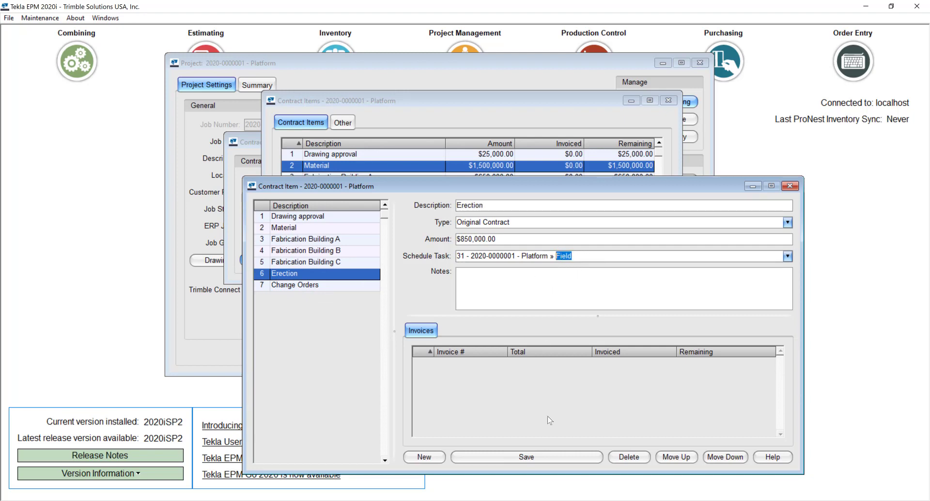
left_click(547, 457)
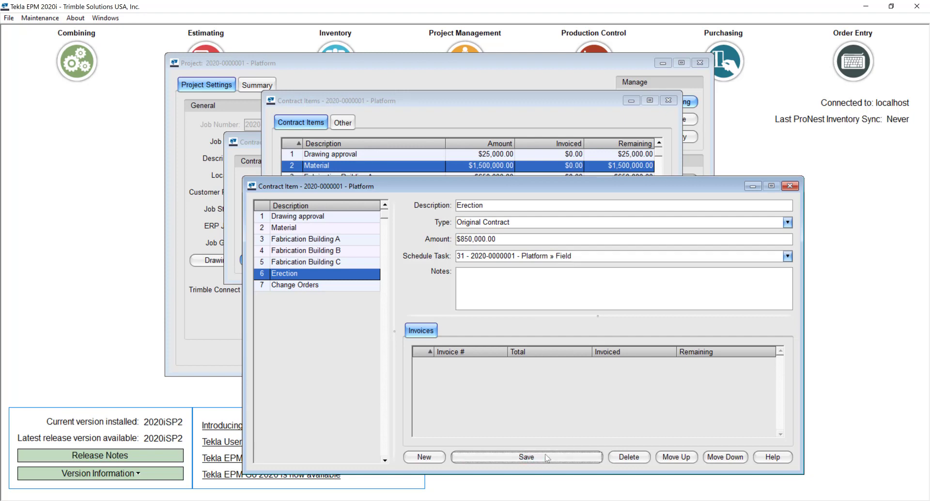
left_click(790, 186)
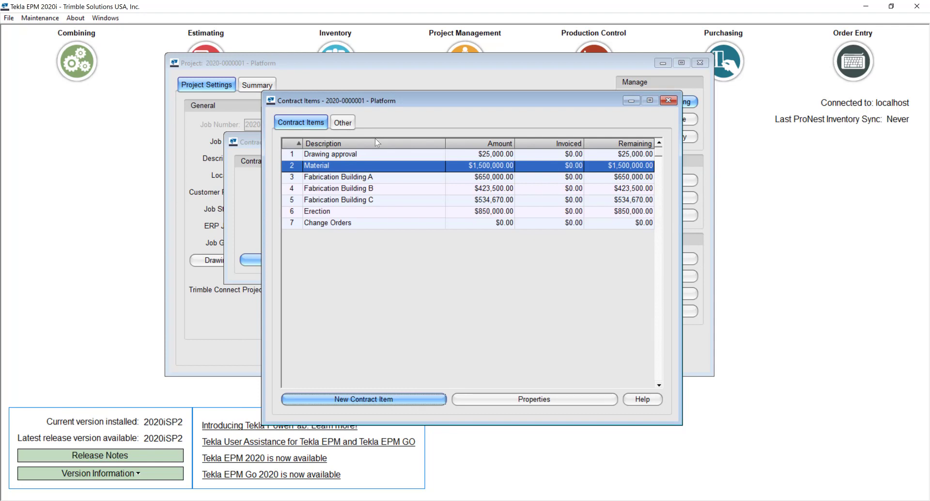
Save 10.00% retainage on completed work and stored materials, then close Contract Items
left_click(350, 124)
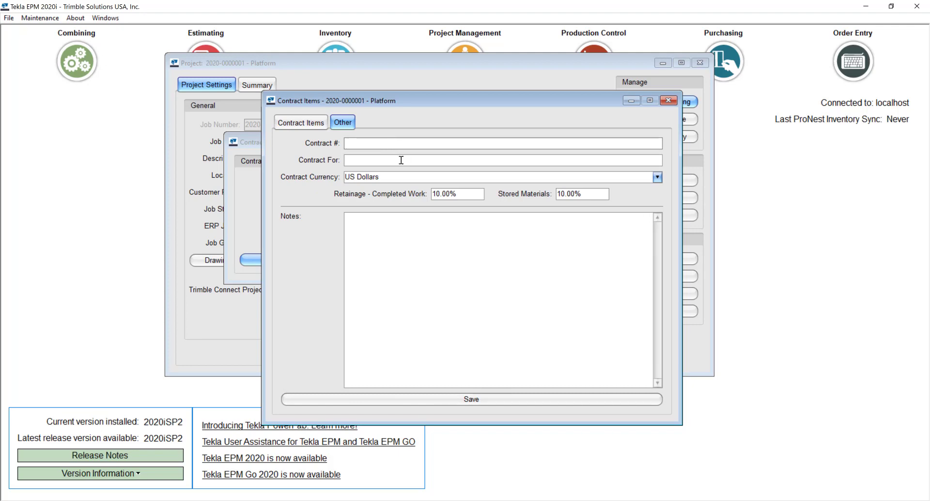
left_click_drag(467, 193, 433, 193)
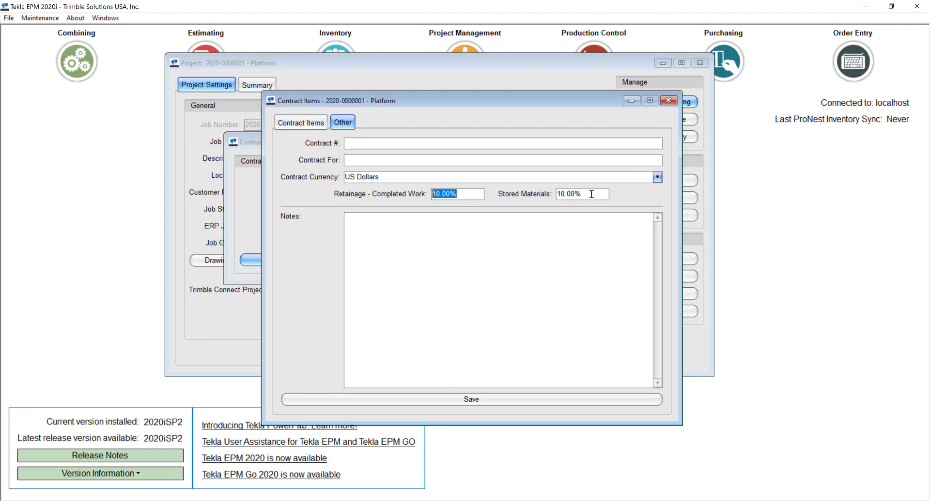
left_click_drag(593, 193, 542, 190)
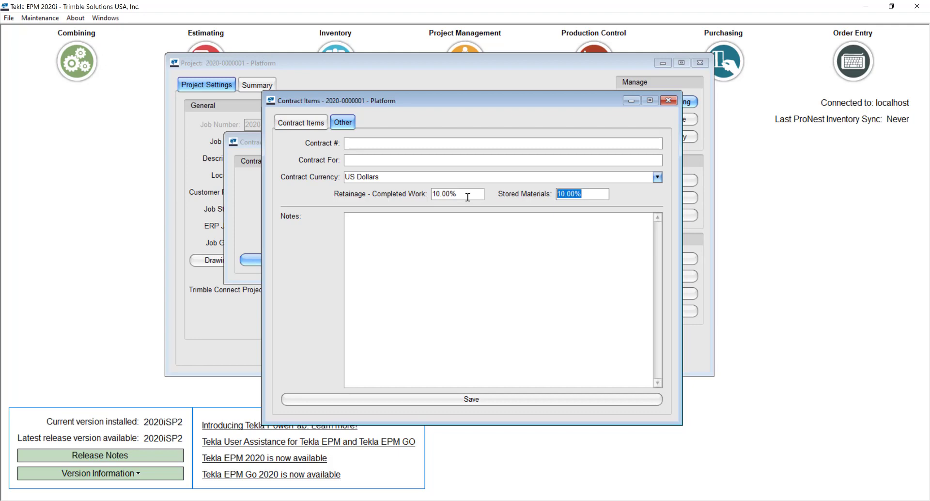
left_click(493, 404)
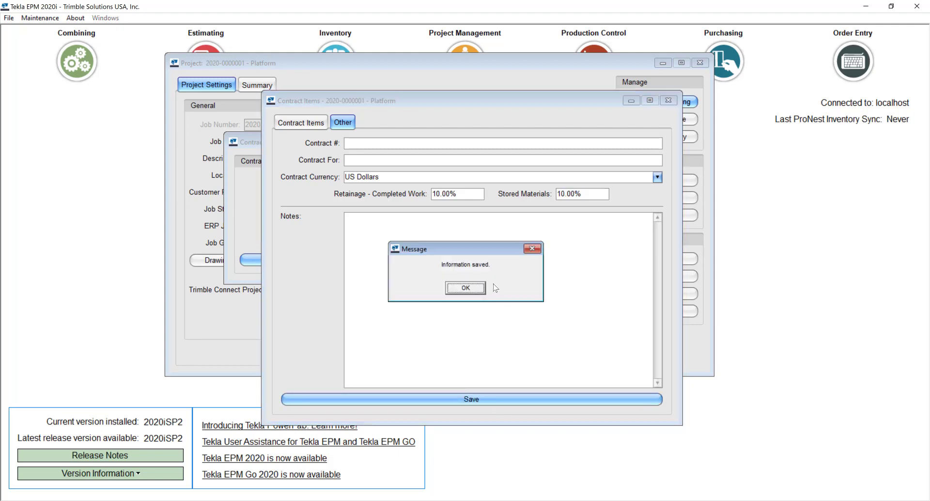
left_click(469, 289)
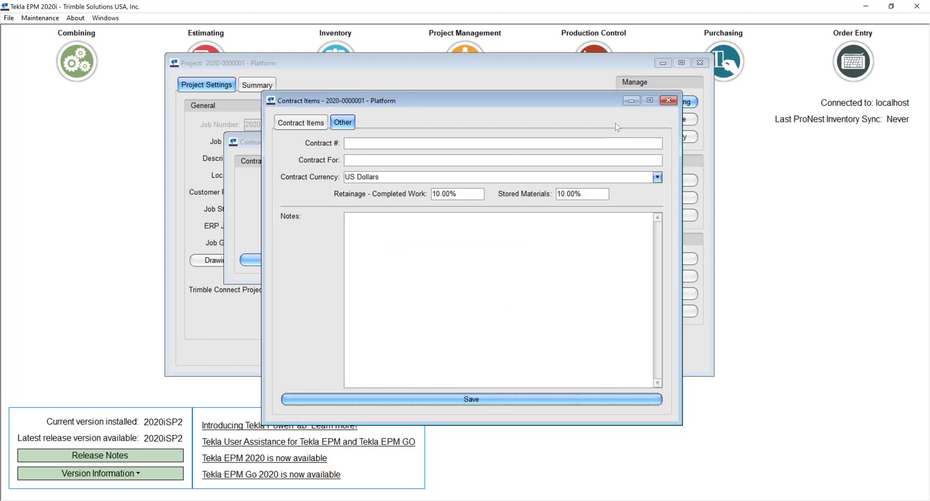
left_click(669, 101)
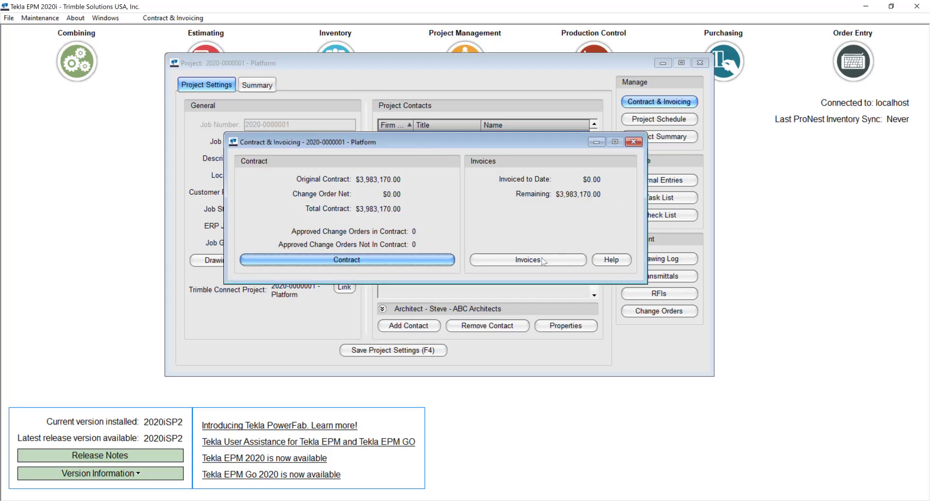
Start a new invoice from the job's Invoices list
left_click(542, 262)
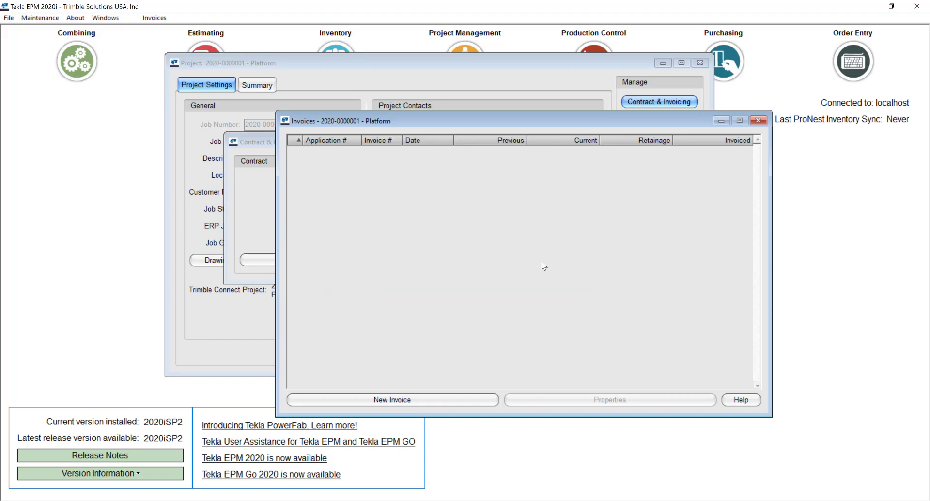
left_click(420, 400)
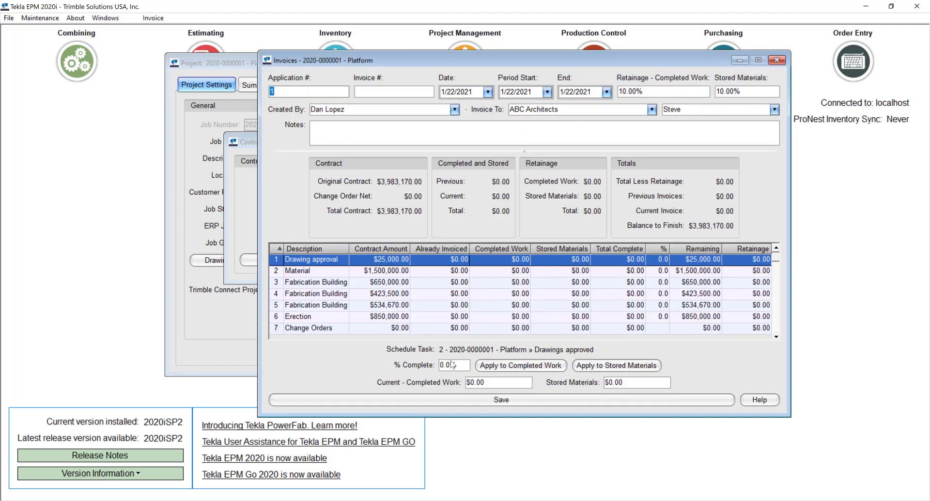
left_click(458, 366)
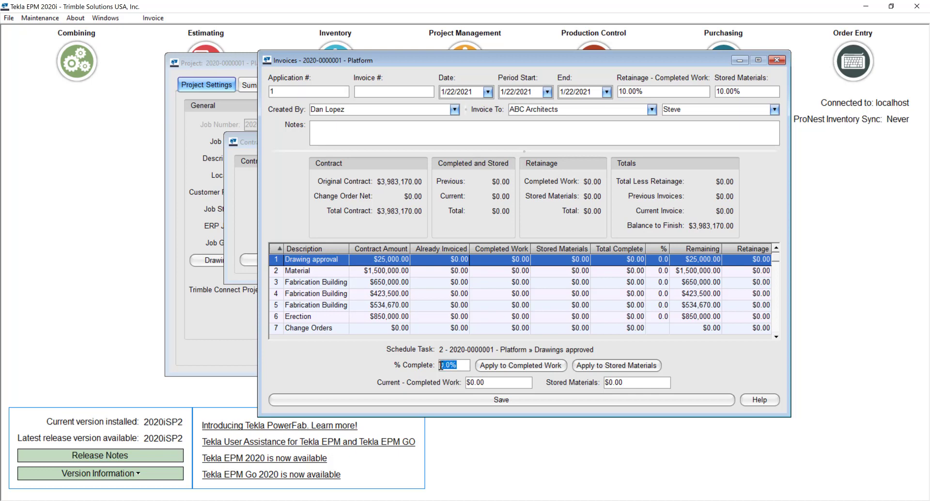
Review the schedule task of each line from Material to Erection, then discard the invoice
left_click(397, 271)
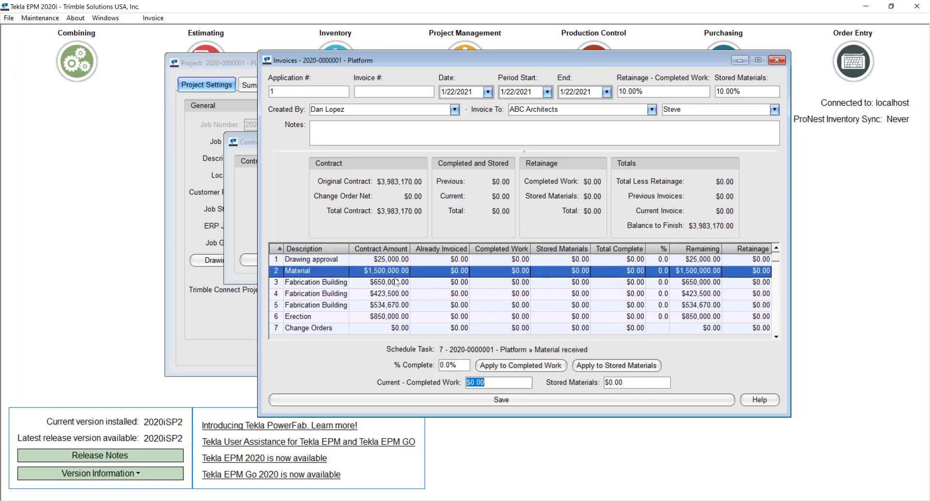
left_click(398, 283)
left_click(396, 296)
left_click(394, 305)
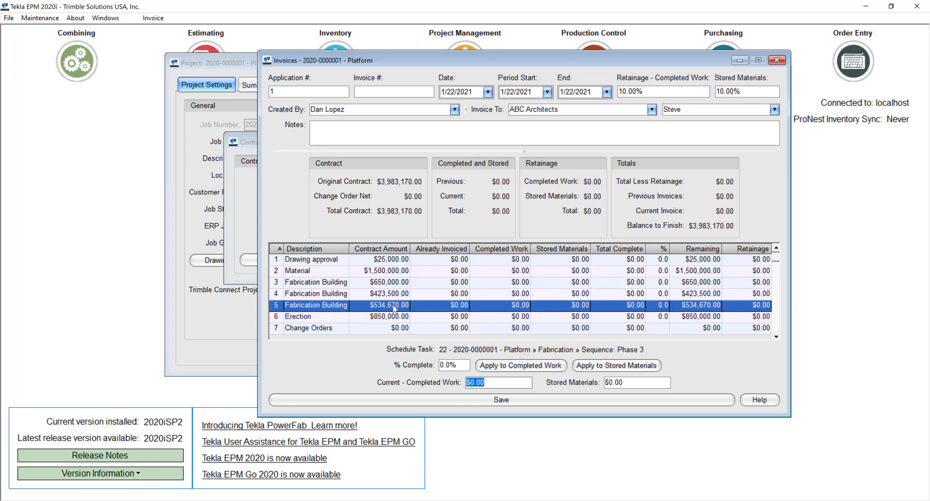
left_click(393, 317)
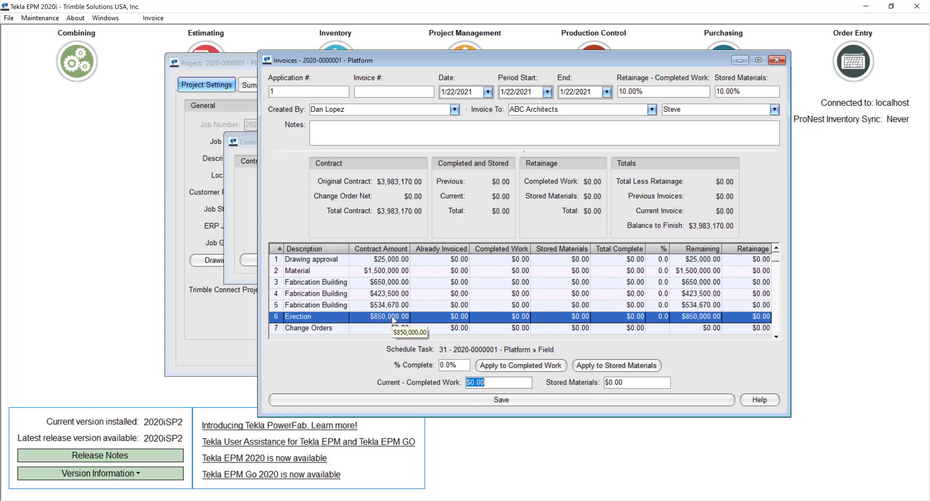
left_click(777, 60)
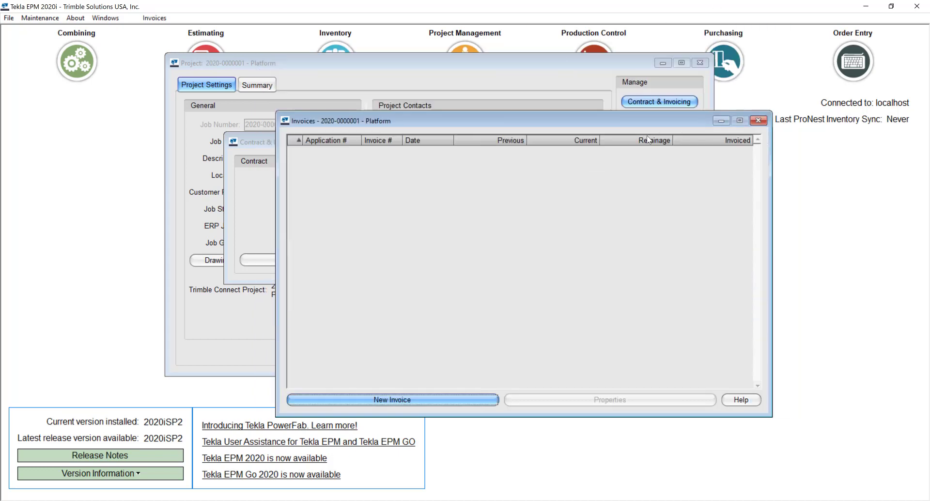
Open the Project Schedule Gantt chart collapsed to Platform's top-level tasks
left_click(758, 120)
left_click(683, 121)
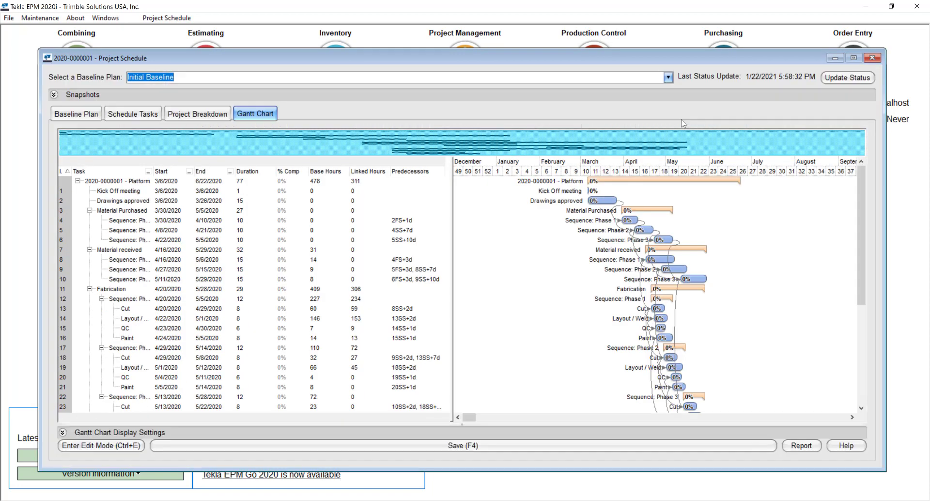
right_click(189, 288)
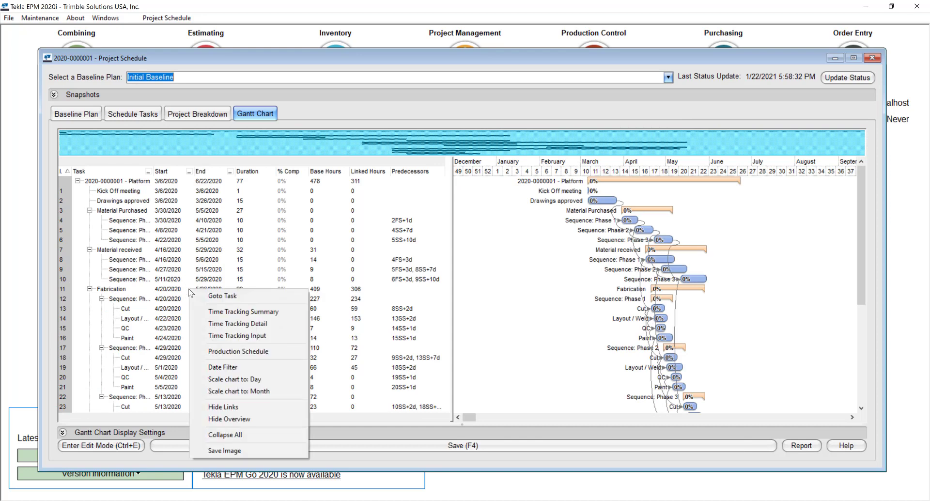
left_click(242, 435)
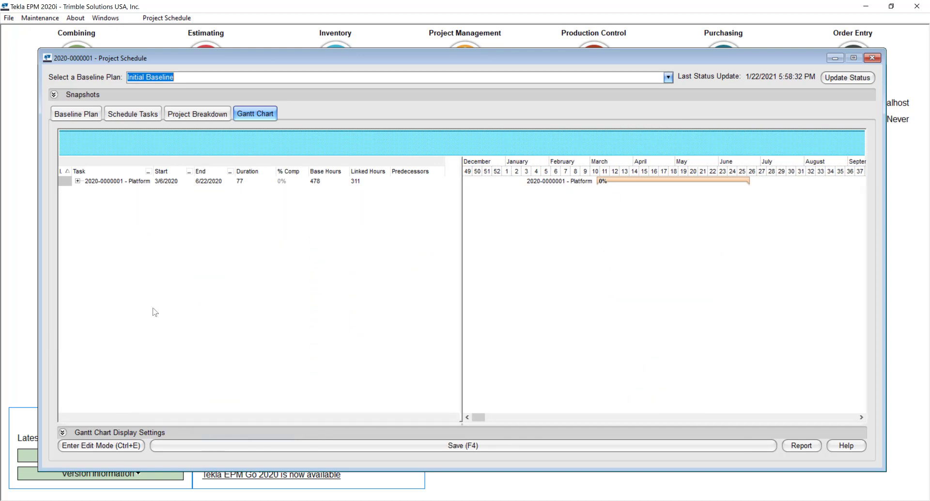
left_click(77, 181)
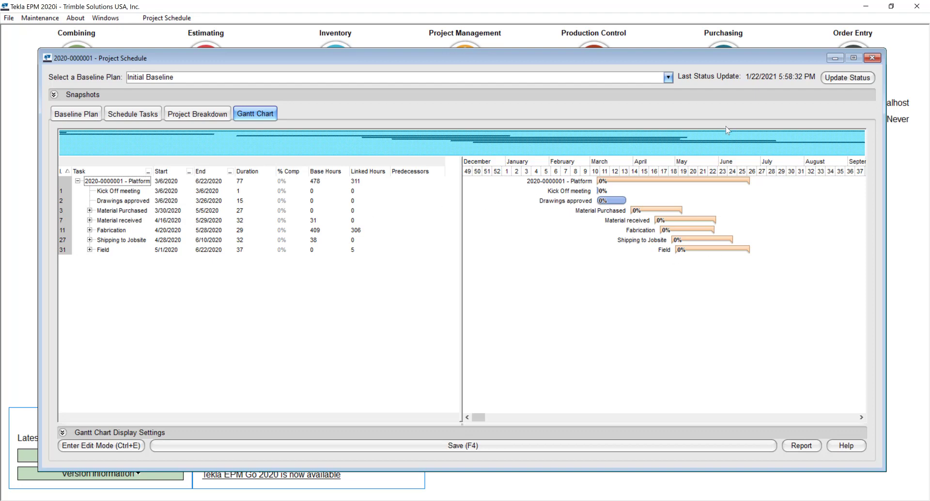
Update the schedule status from production progress in edit mode
left_click(858, 79)
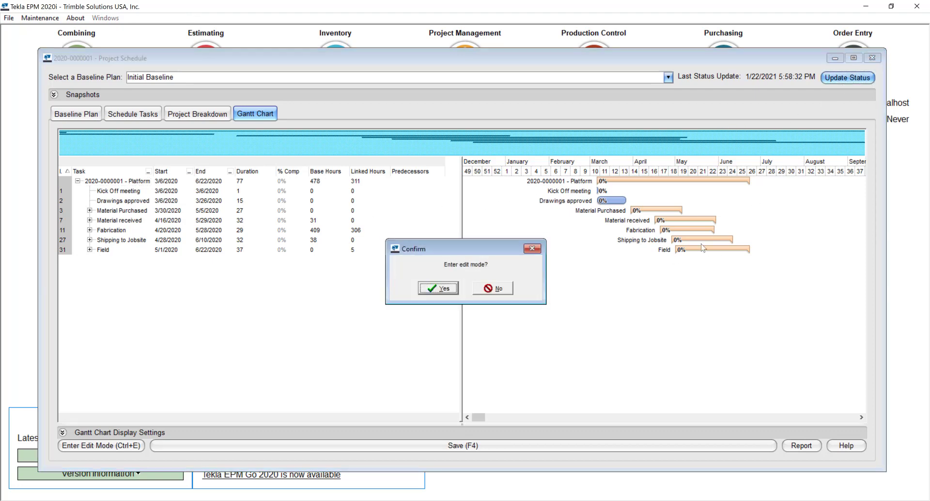
left_click(438, 289)
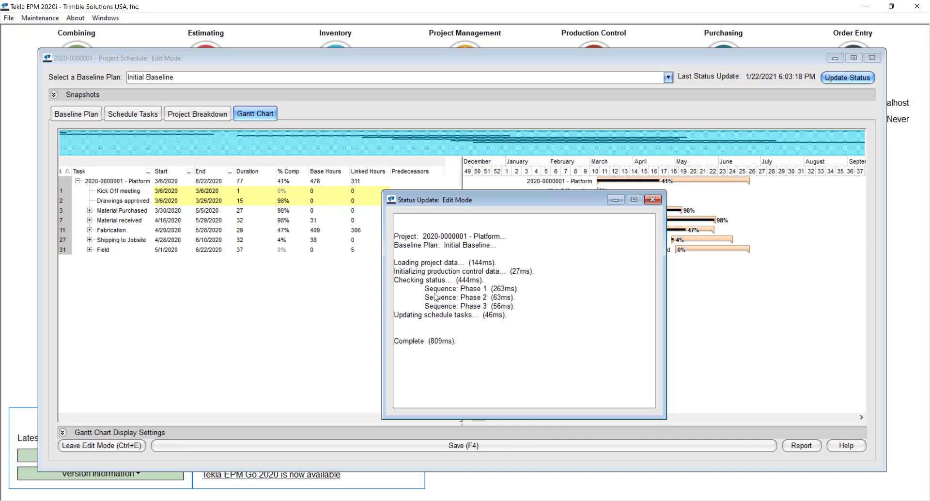
left_click(652, 199)
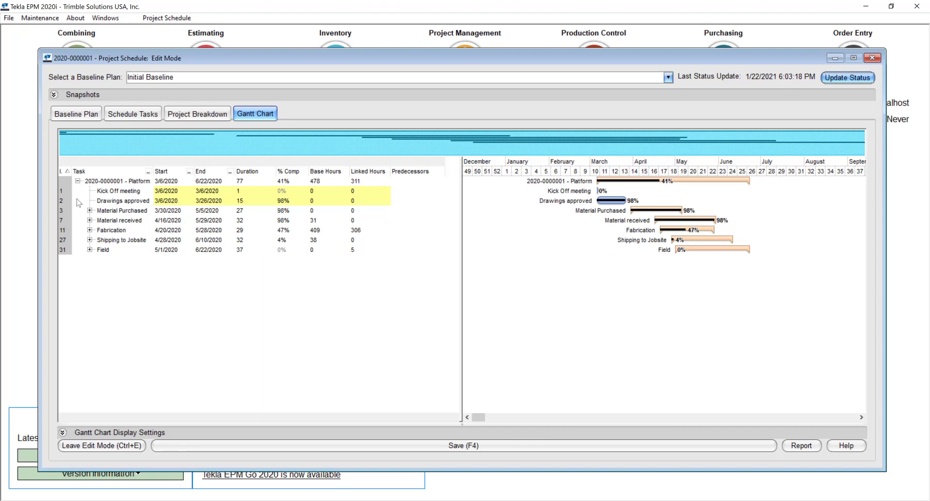
Expand Fabrication and Sequence: Phase 1, then close the project schedule
left_click(90, 230)
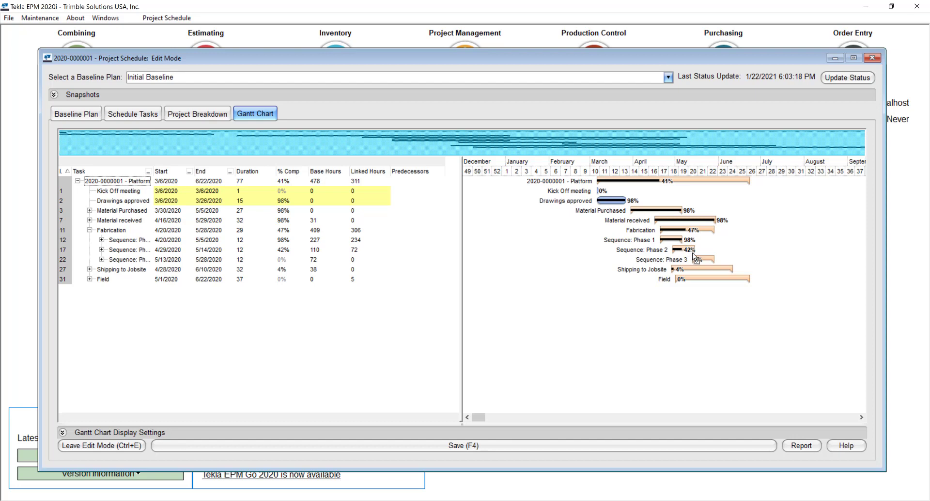
left_click(102, 240)
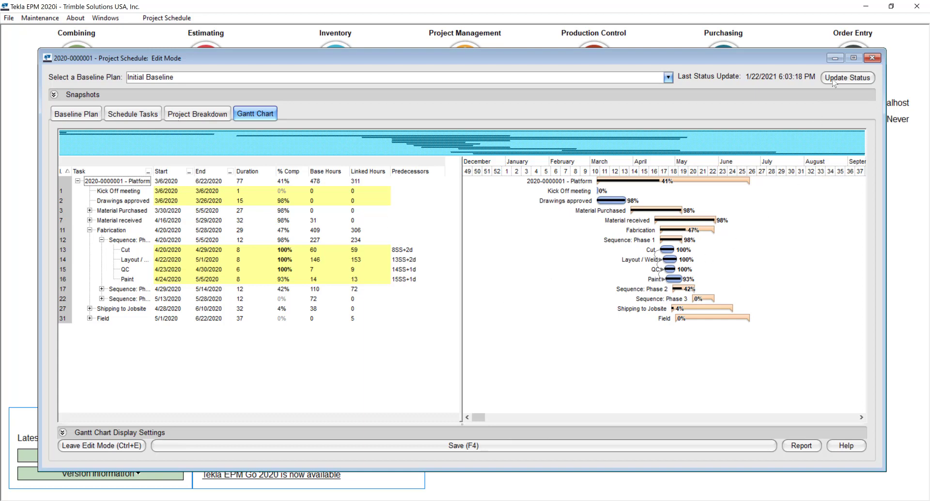
left_click(872, 57)
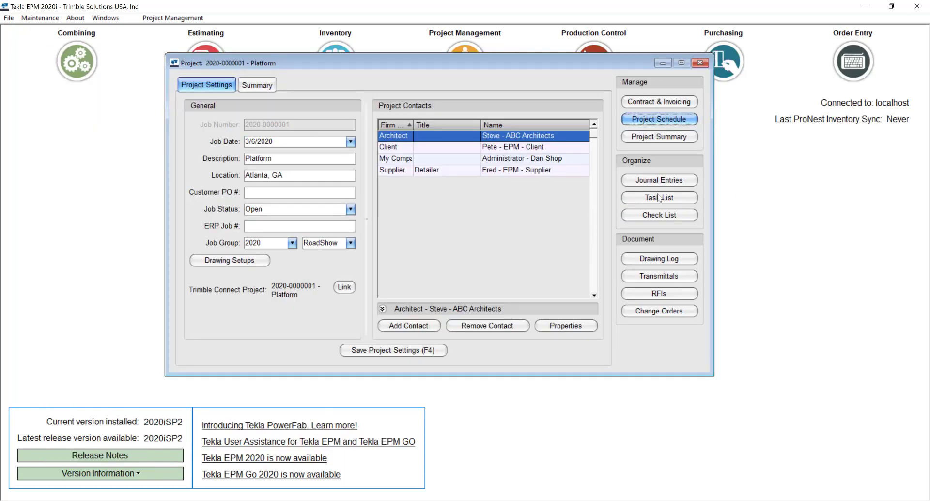
Return to Contract & Invoicing and start a new invoice for the Platform job
left_click(102, 20)
left_click(126, 53)
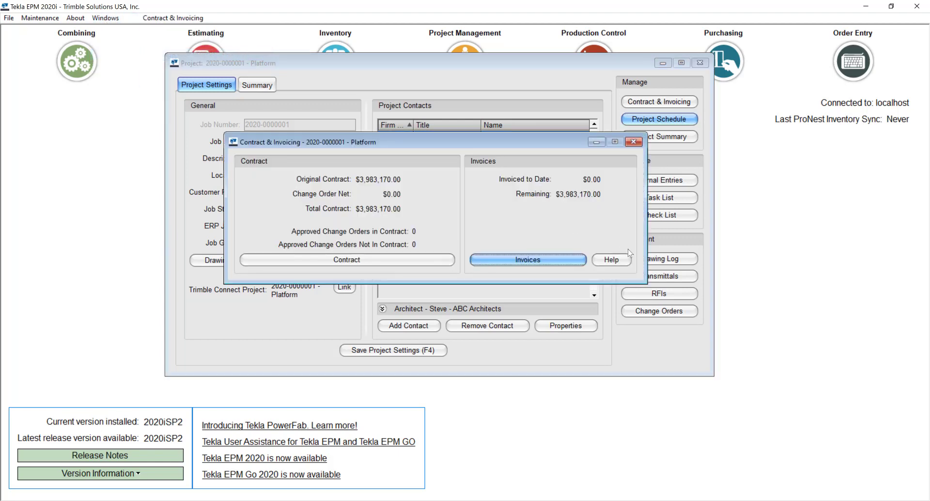
left_click(563, 266)
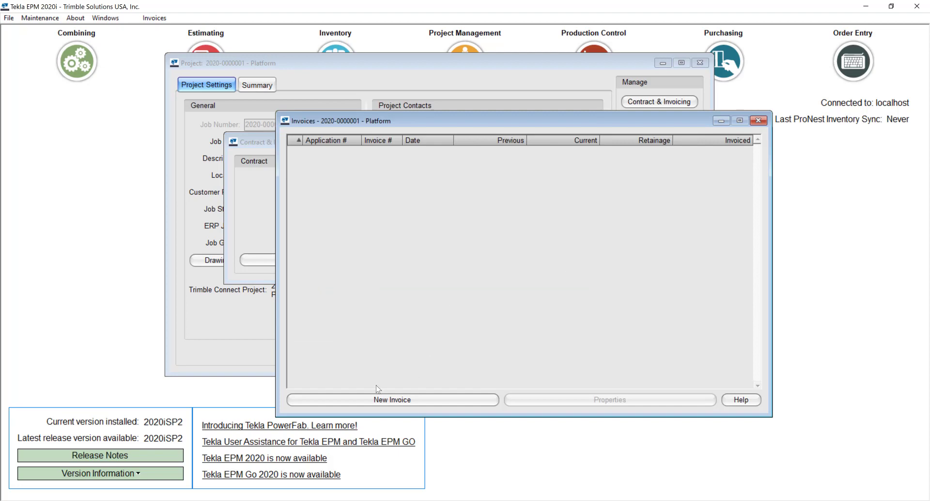
left_click(381, 400)
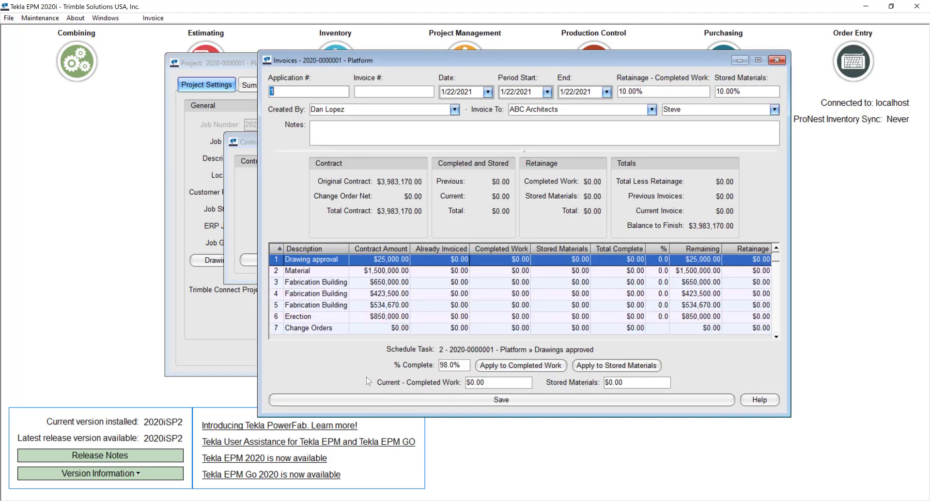
Review each line's schedule progress and clear the stored materials retainage
left_click(465, 366)
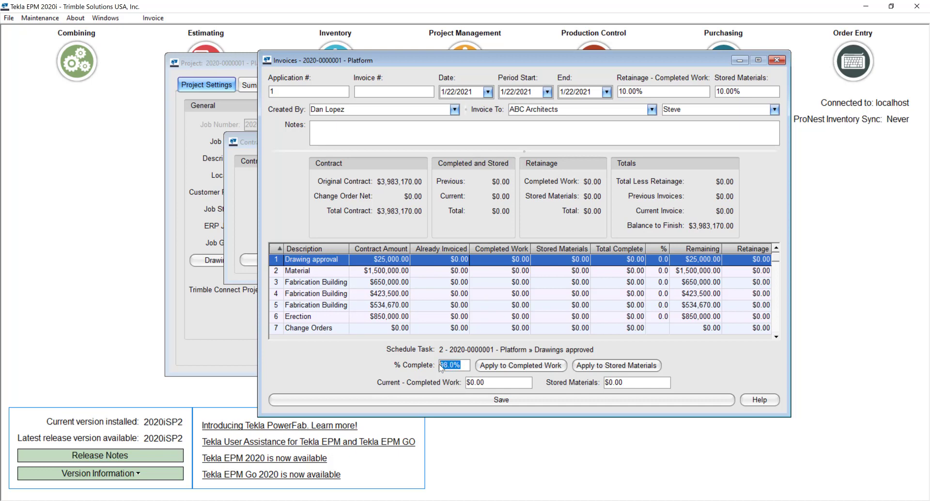
left_click(310, 272)
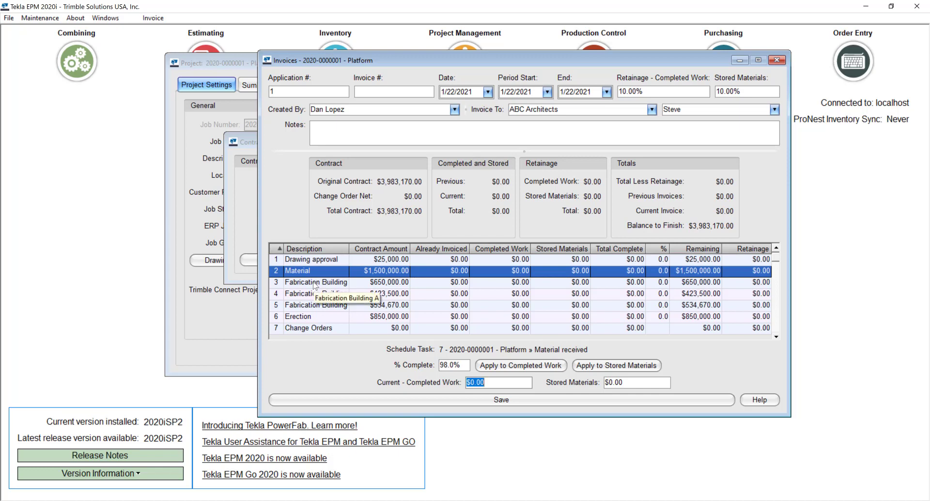
left_click(315, 284)
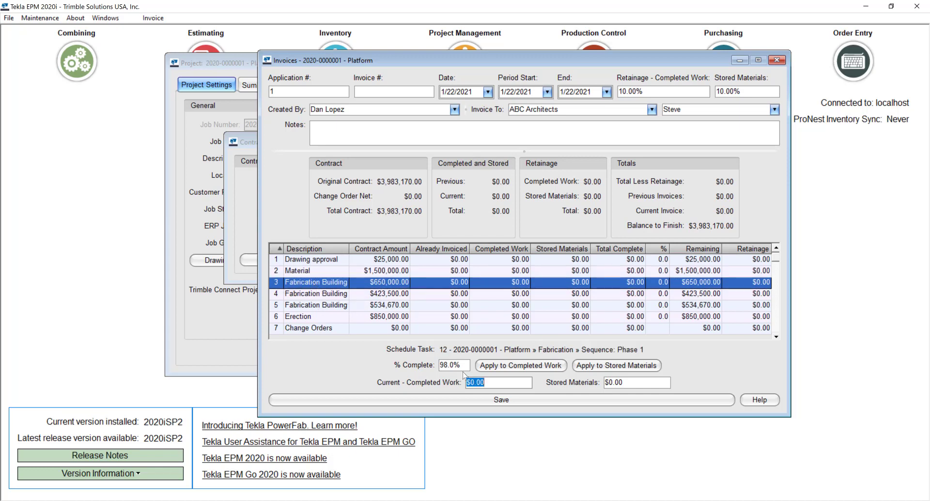
left_click(327, 299)
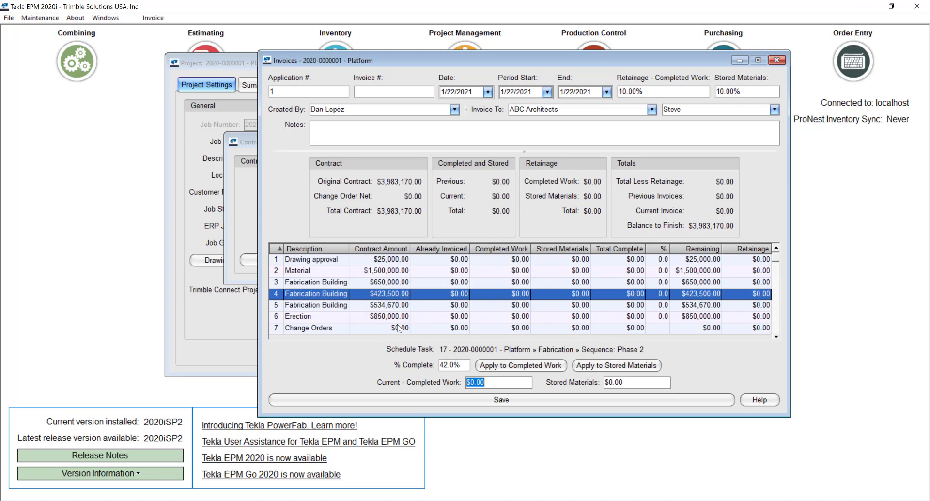
left_click(349, 310)
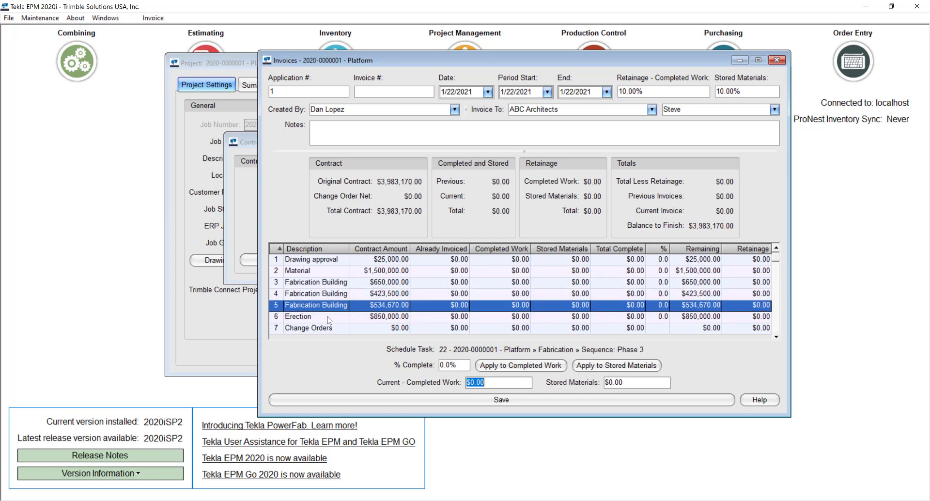
left_click(327, 317)
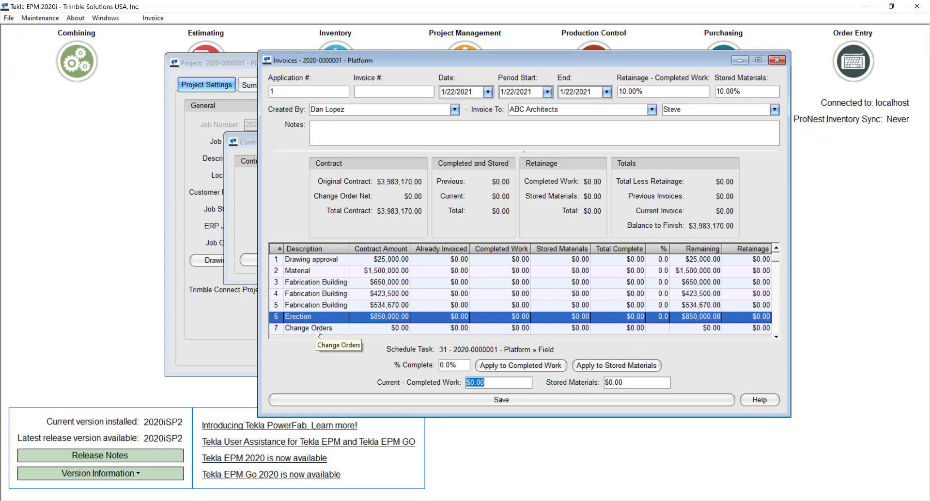
left_click(742, 93)
key("BackSpace")
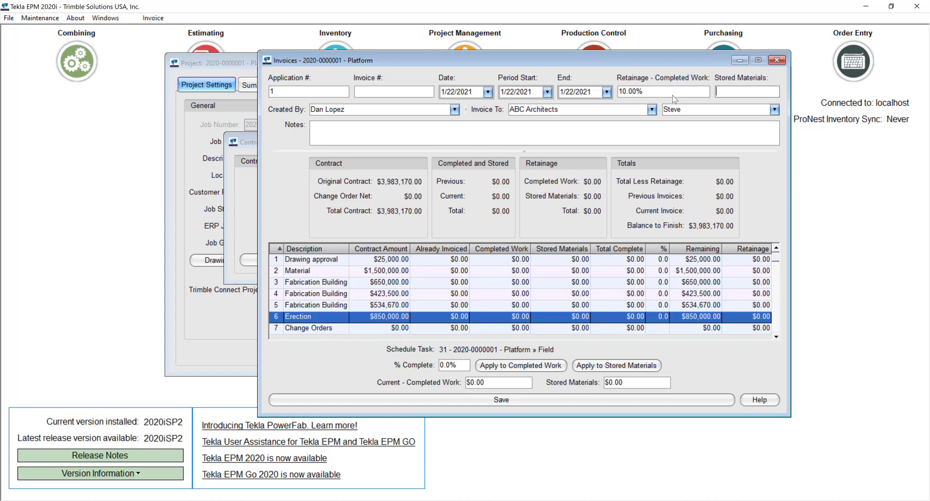
Bill Drawing approval, Material and Fabrication lines at schedule percent complete, then save application 1
left_click(313, 260)
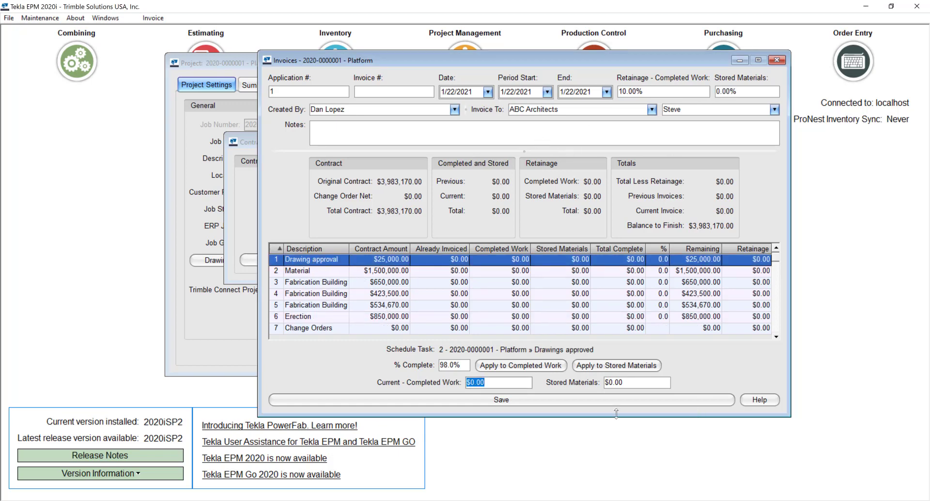
left_click(521, 365)
left_click(470, 270)
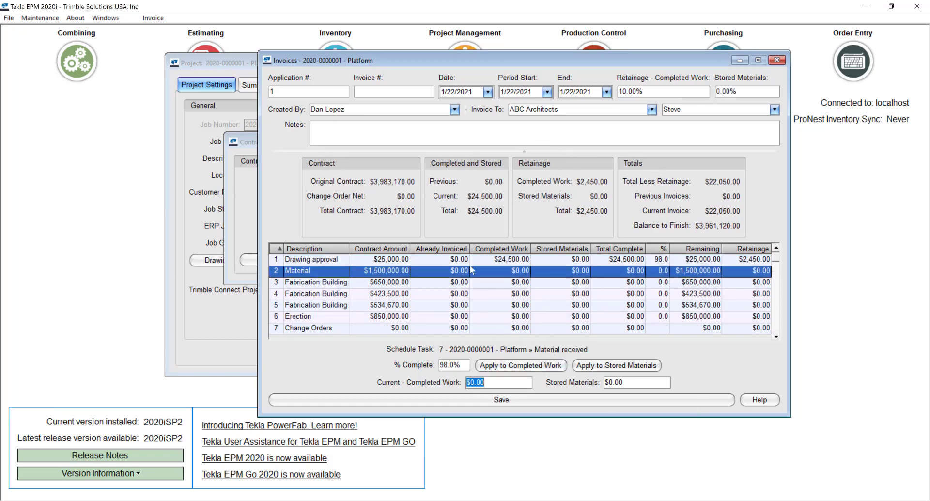
left_click(522, 367)
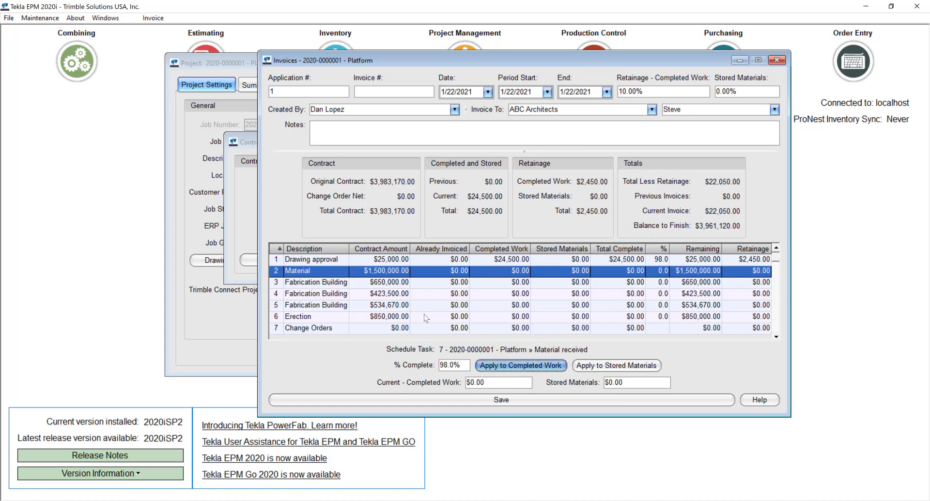
left_click(525, 366)
left_click(525, 365)
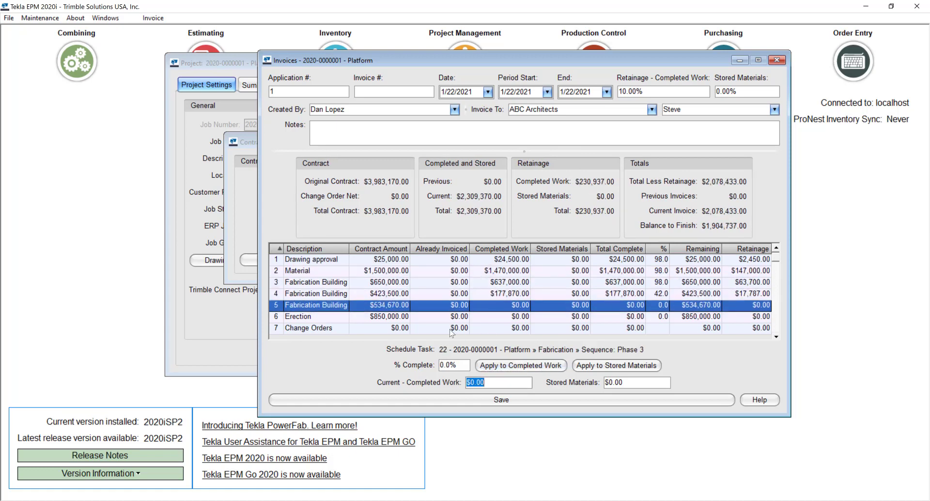
left_click(548, 400)
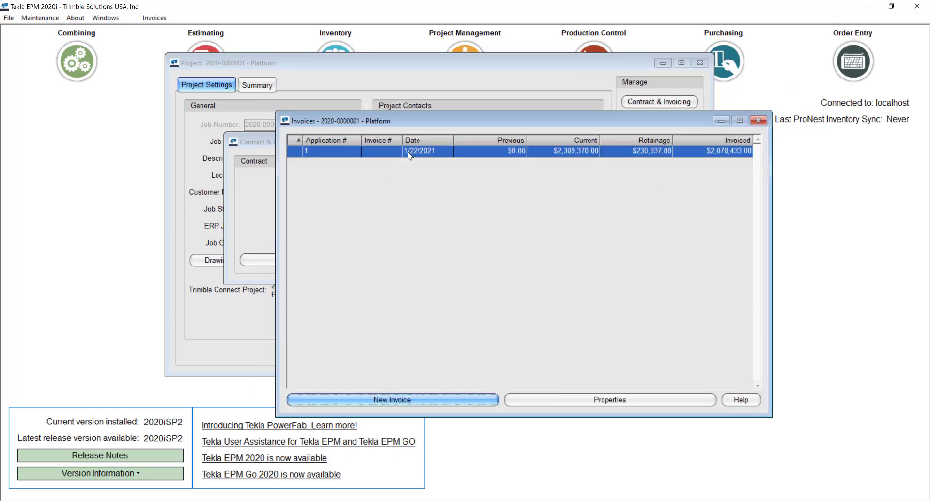
Reopen invoice application 1 and select the AIA G702 and AIA G703 - w/ Change Orders reports
double_click(409, 155)
left_click(153, 19)
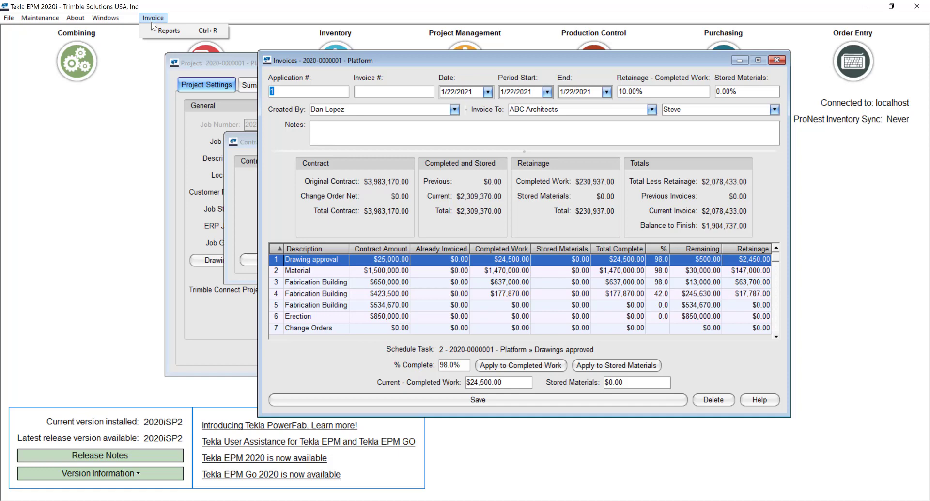
left_click(161, 31)
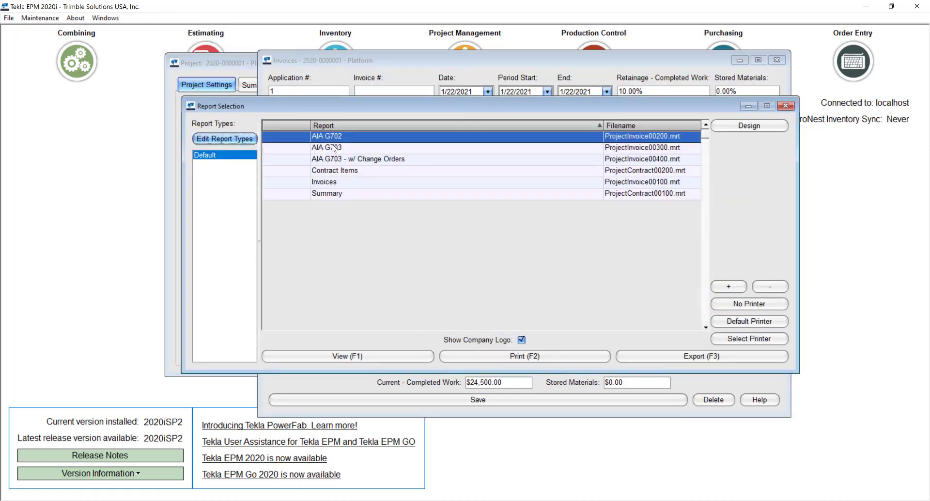
left_click(349, 163, "ctrl")
Preview the G703 continuation sheet, then check the G702 showing $2,078,433.00 current payment due
left_click(406, 355)
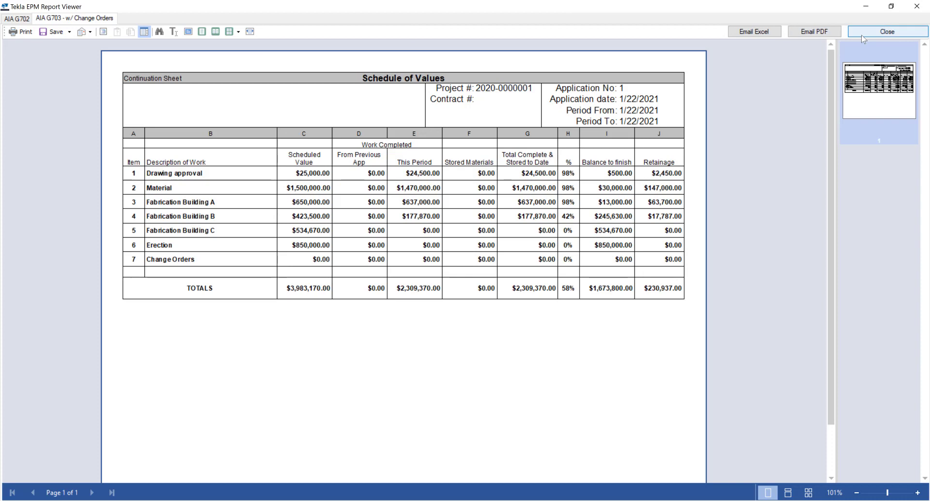
left_click(895, 33)
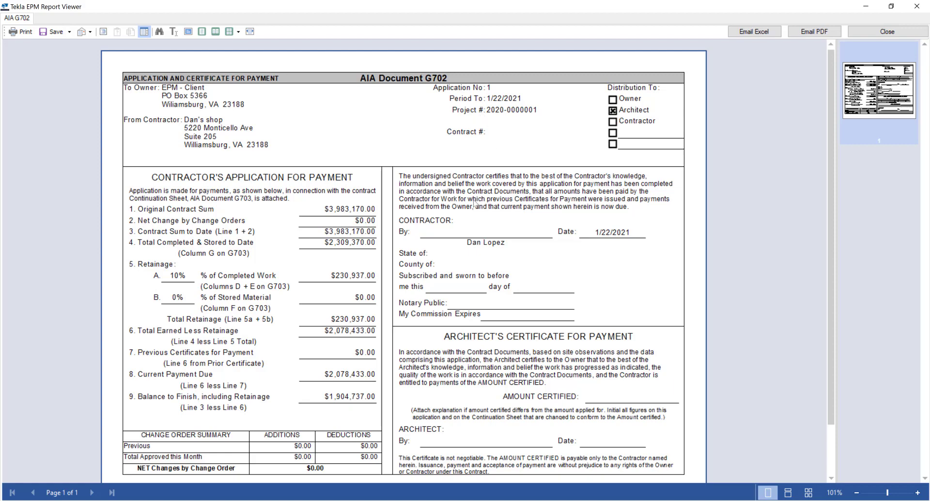
scroll(479, 216, "down", 1)
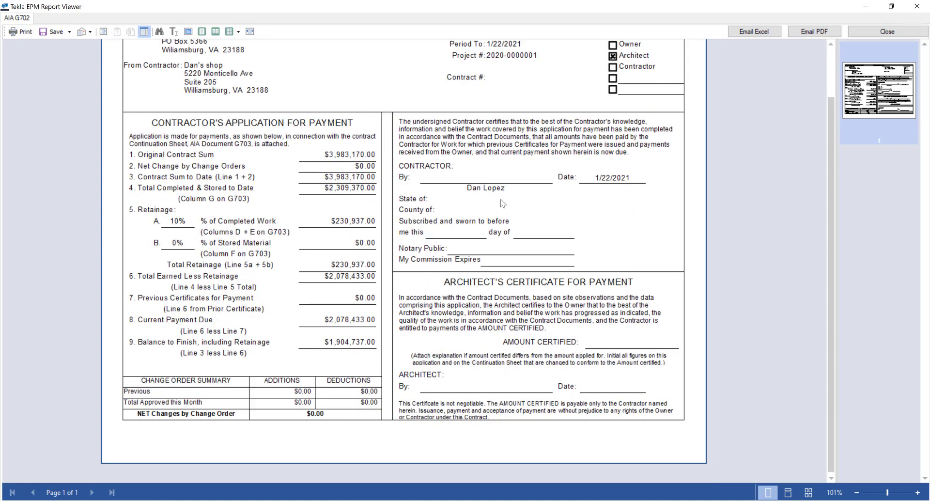
scroll(786, 79, "up", 2)
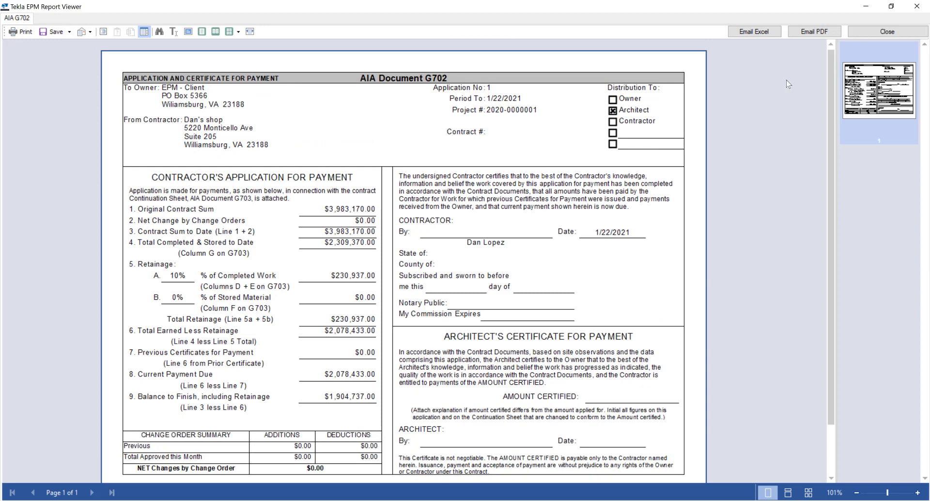
left_click(870, 34)
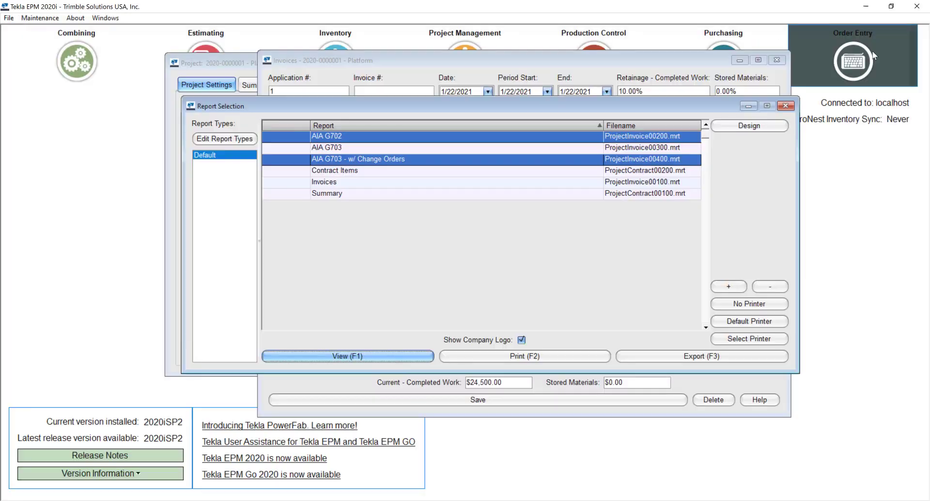
Close Report Selection, invoice details and Invoices list to see $2,078,433.00 invoiced to date
left_click(785, 106)
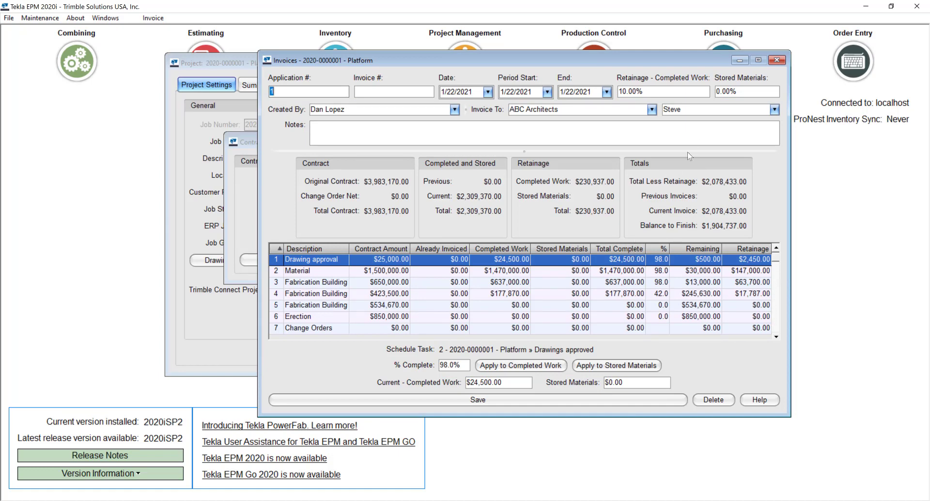
left_click(777, 59)
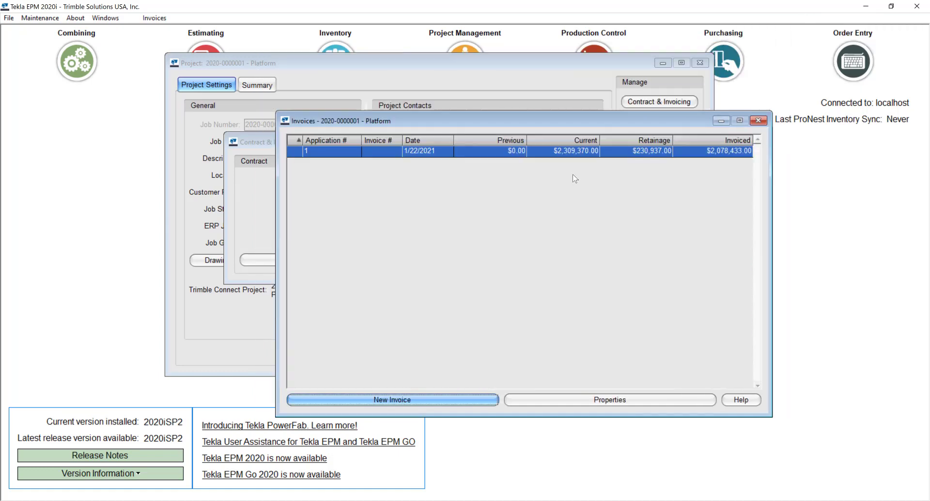
left_click(759, 121)
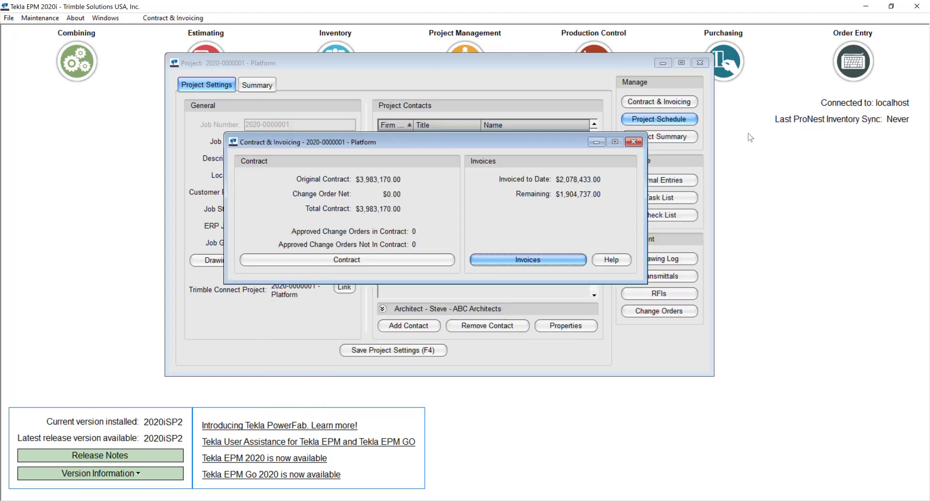